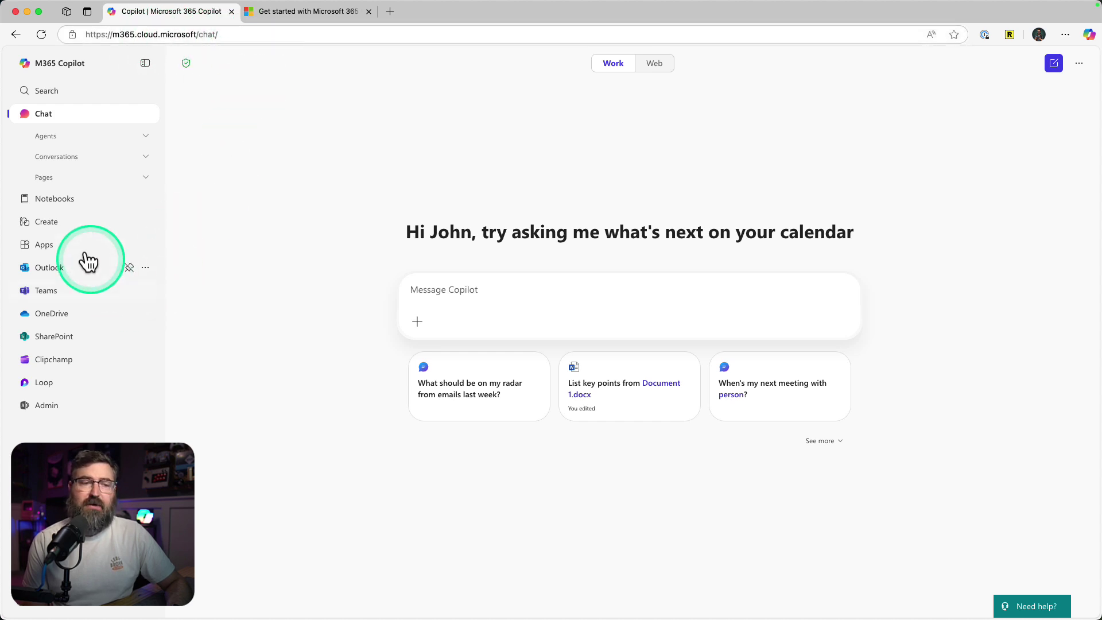
- Open the Create module and browse its sample image gallery and the style setting for image creation
left_click(50, 226)
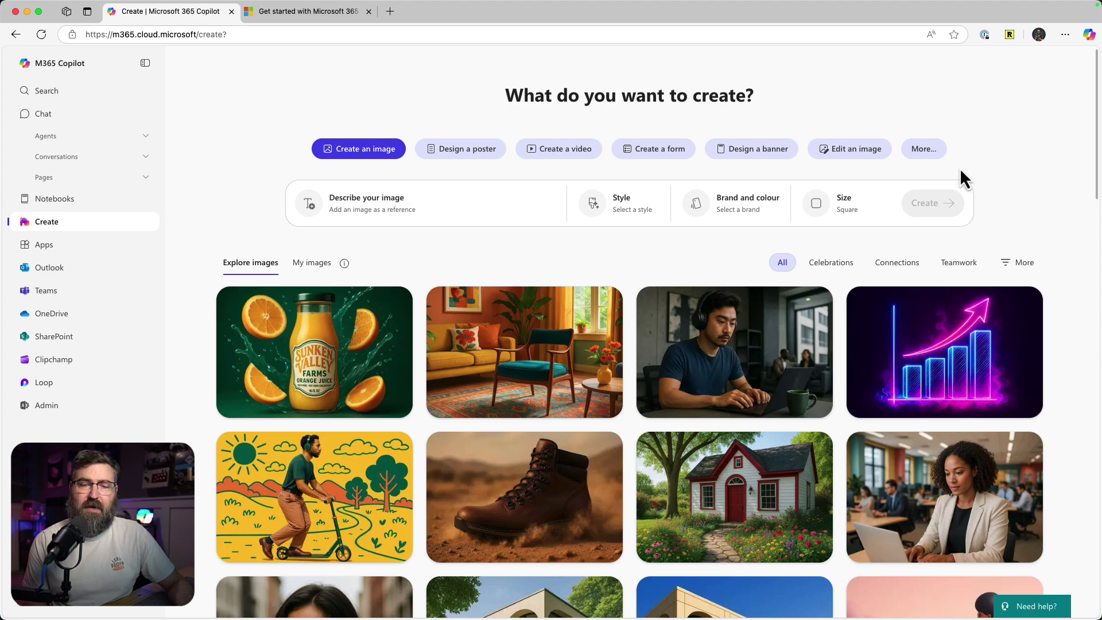
scroll(924, 364, "down", 7)
scroll(924, 363, "down", 13)
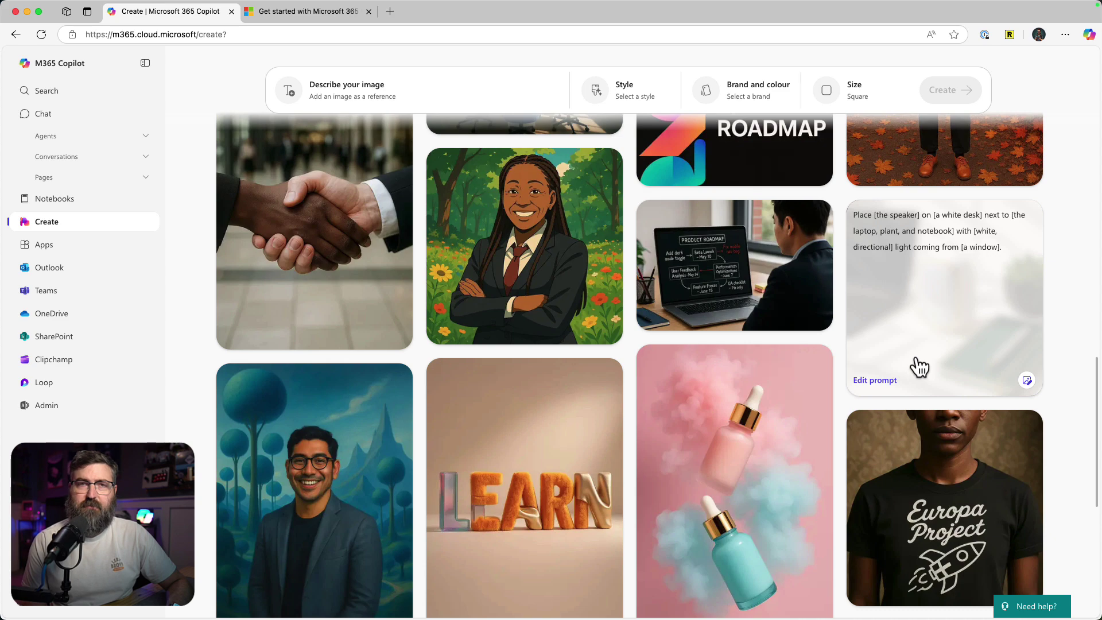
scroll(919, 366, "up", 15)
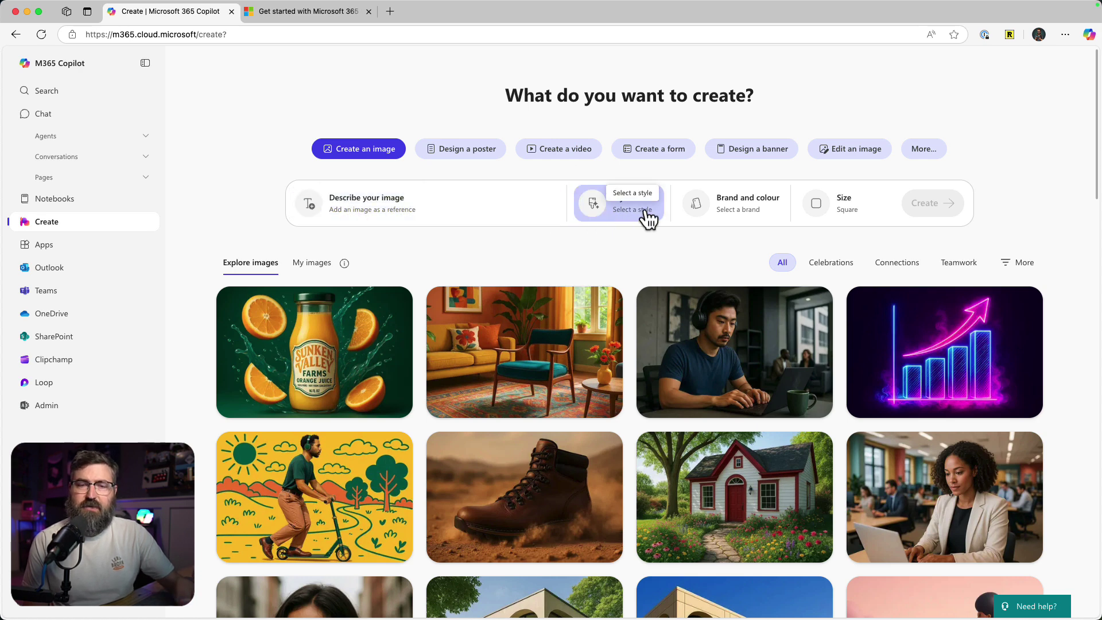
left_click(622, 211)
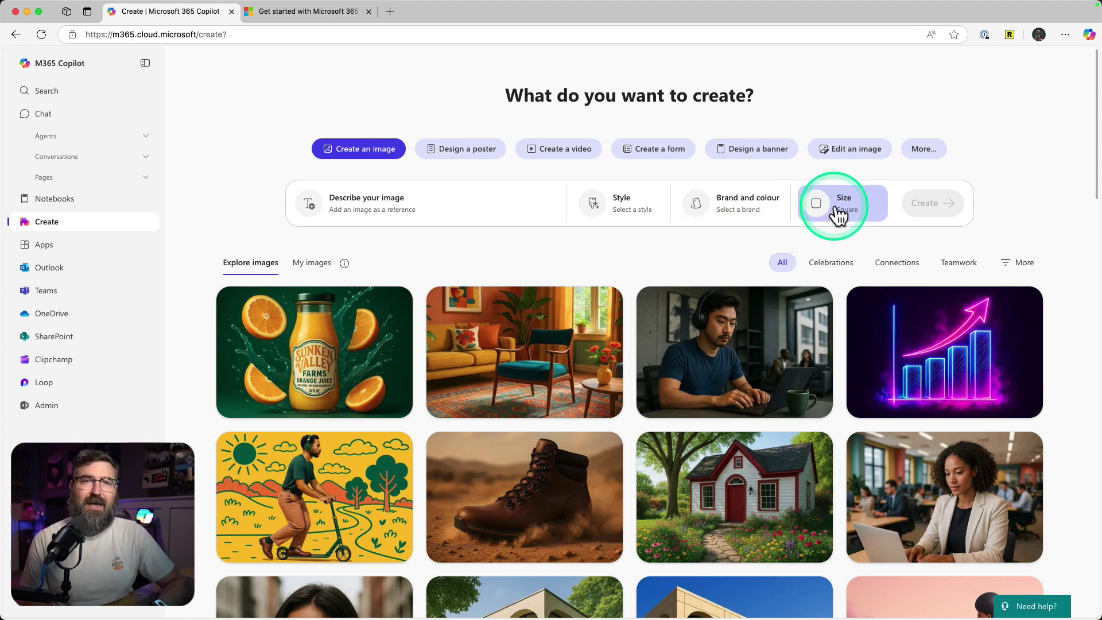
- View the poster design options and the video creation options with its description field
left_click(457, 152)
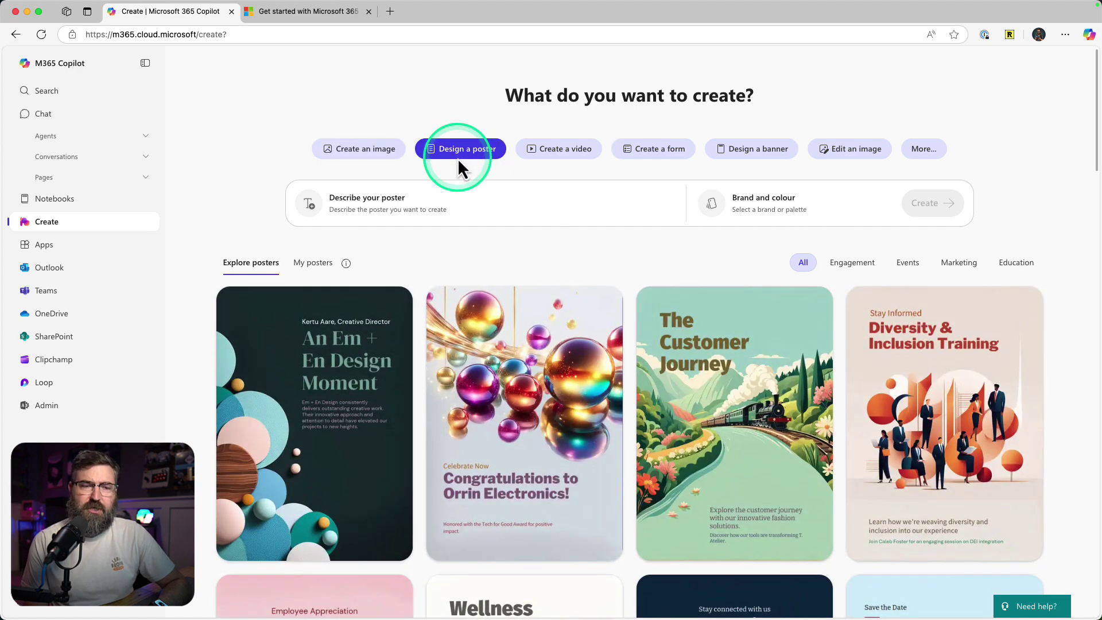
mouse_move(361, 420)
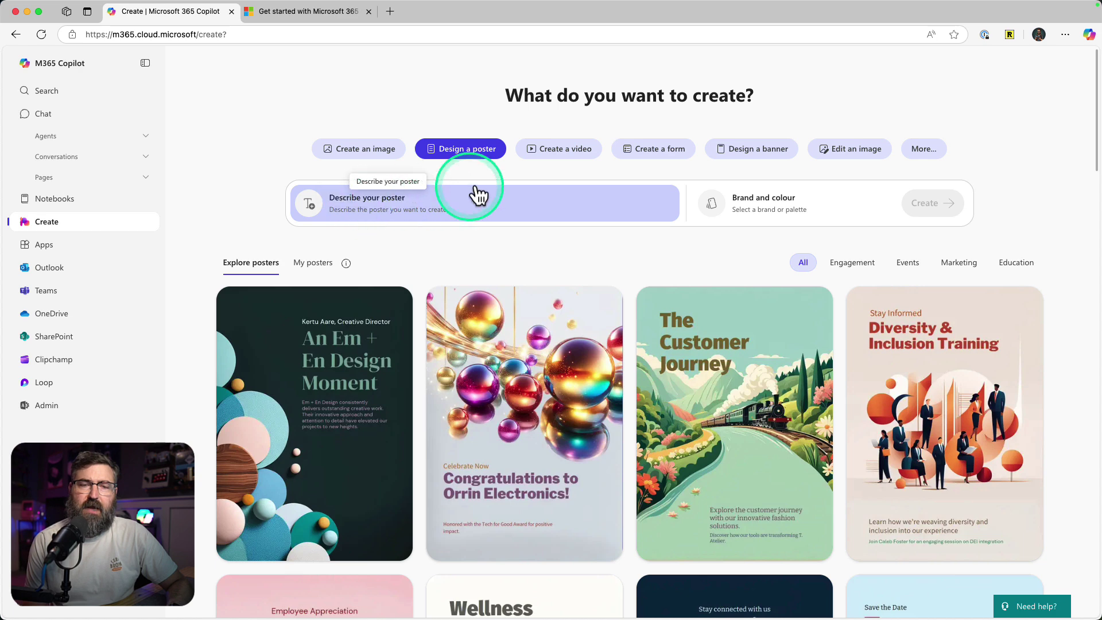
left_click(580, 149)
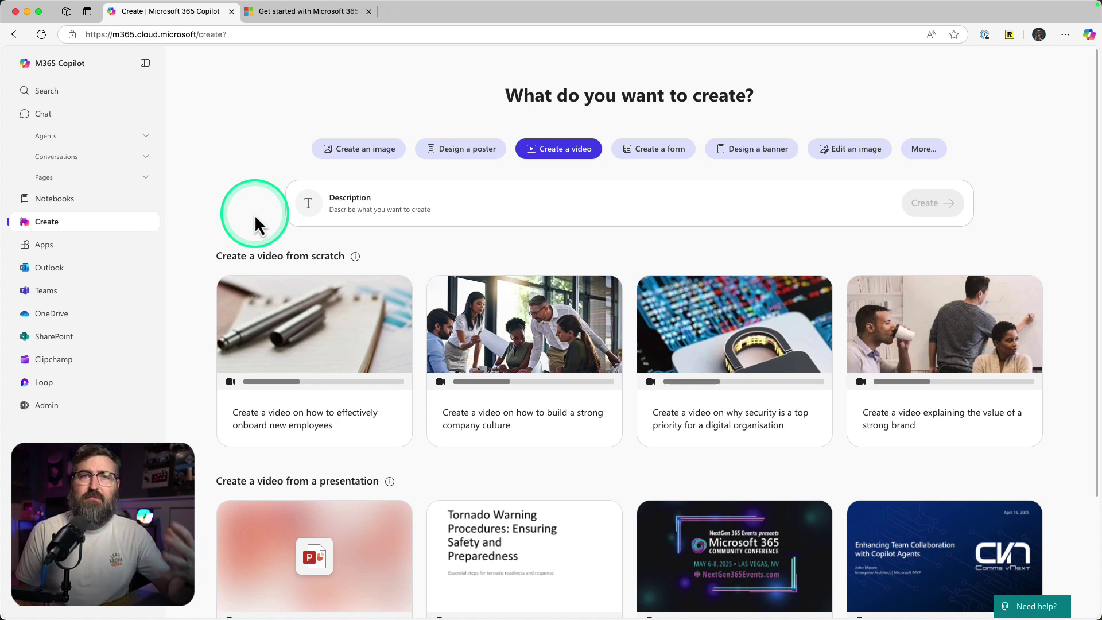
left_click(400, 221)
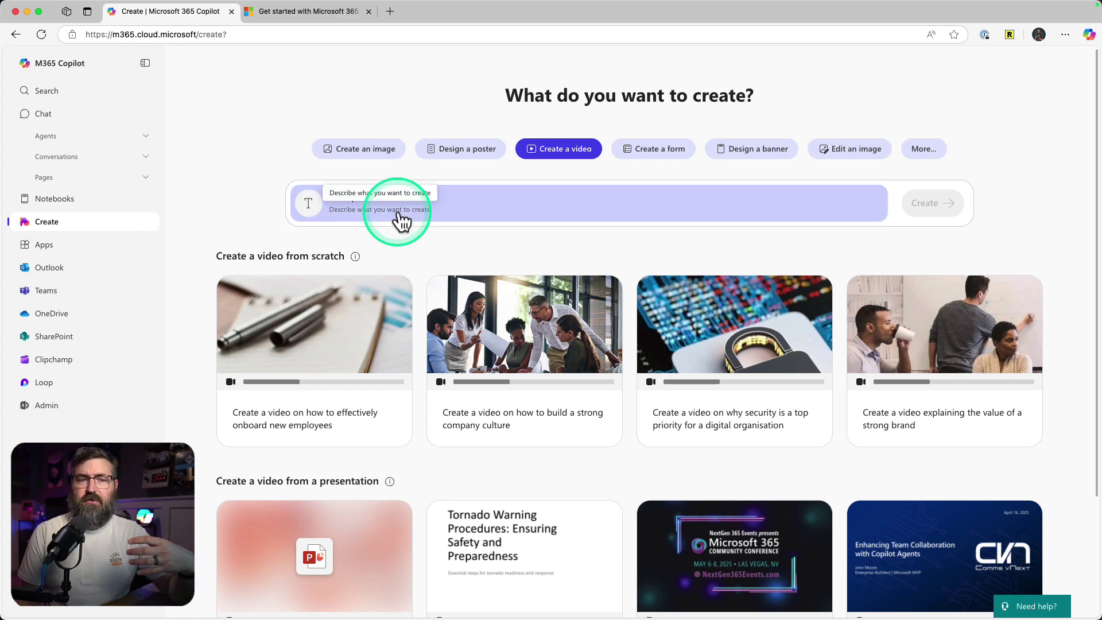
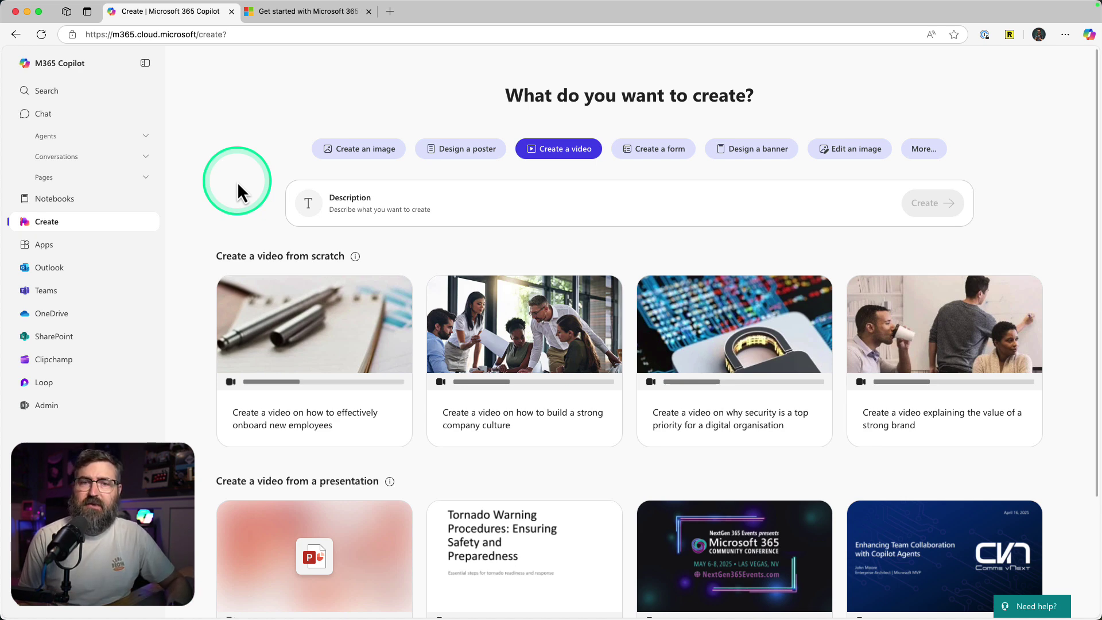
- View the banner design options and show the available banner sizes
left_click(658, 158)
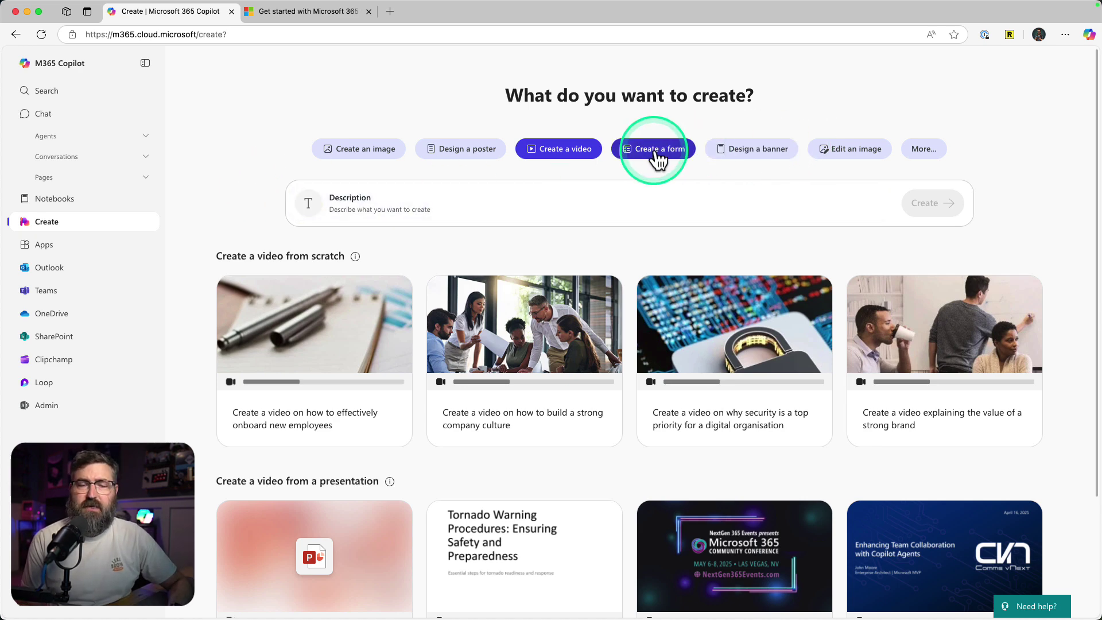
left_click(755, 150)
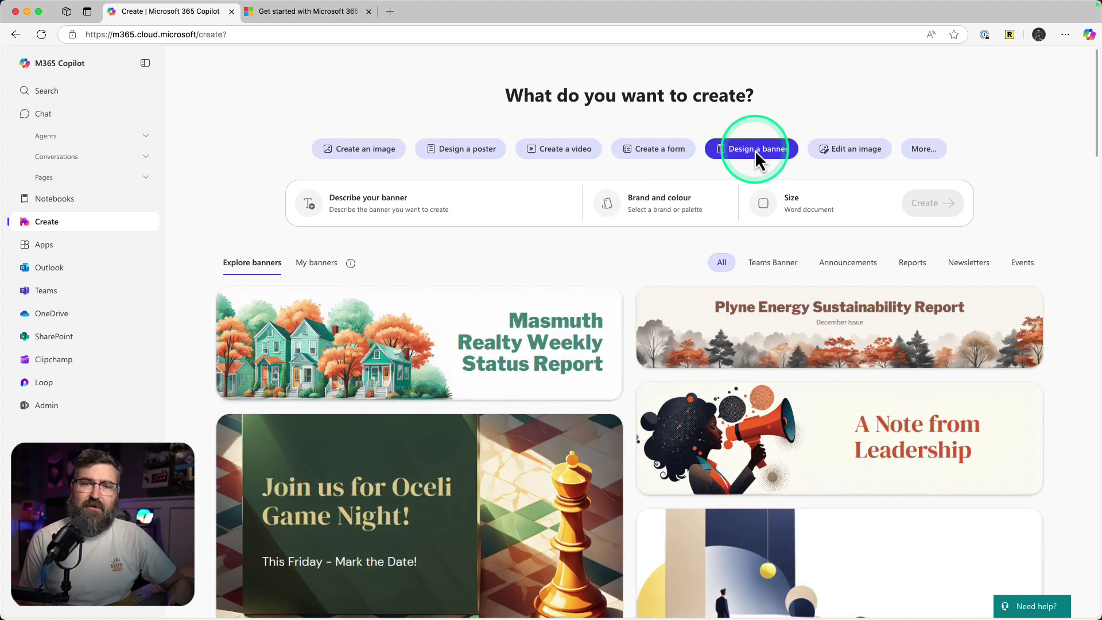
left_click(463, 155)
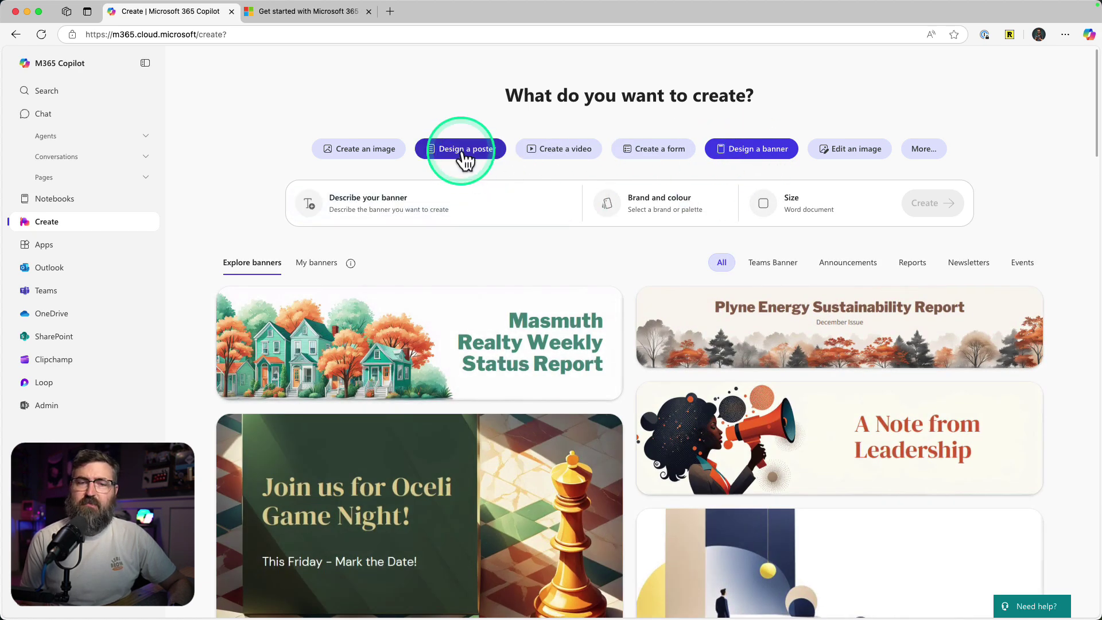
left_click(370, 215)
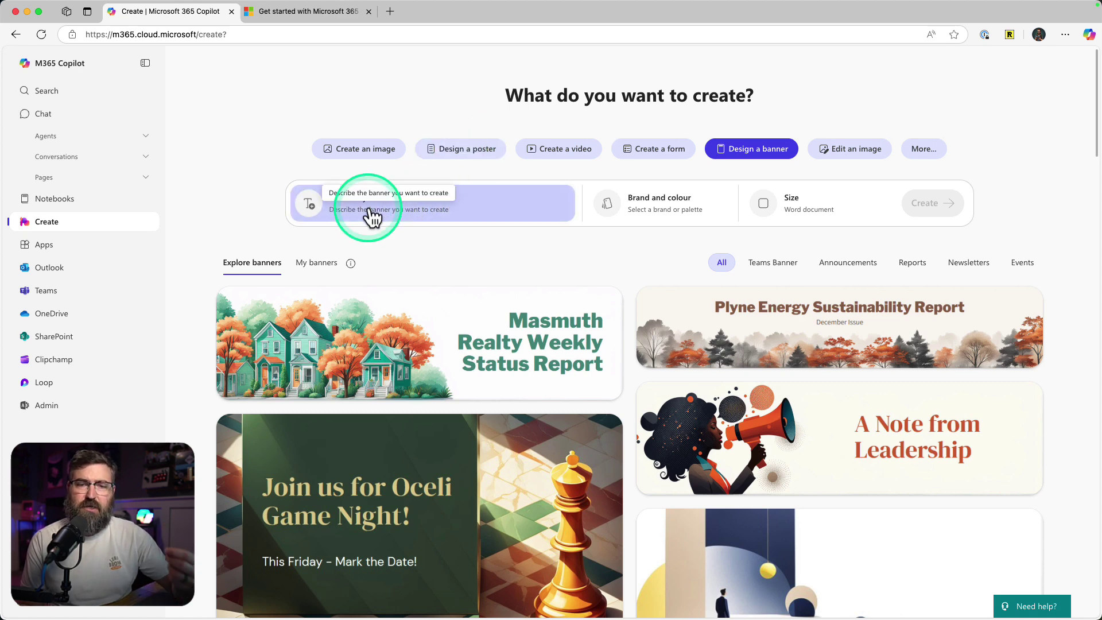
left_click(774, 210)
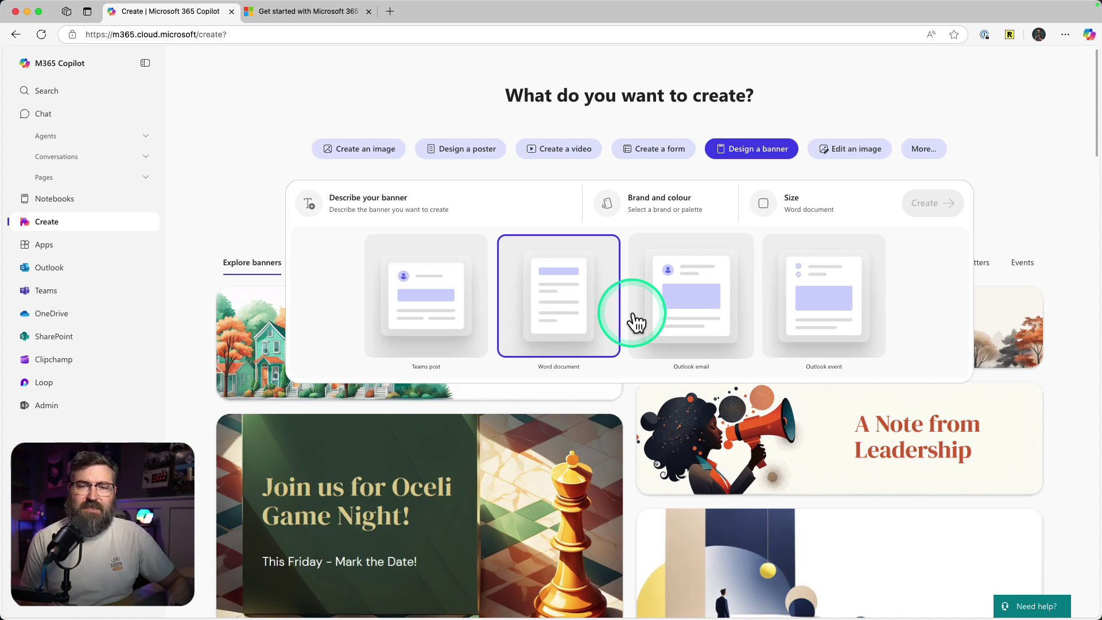
- Switch to editing an image and browse the sample edits in the gallery
left_click(863, 150)
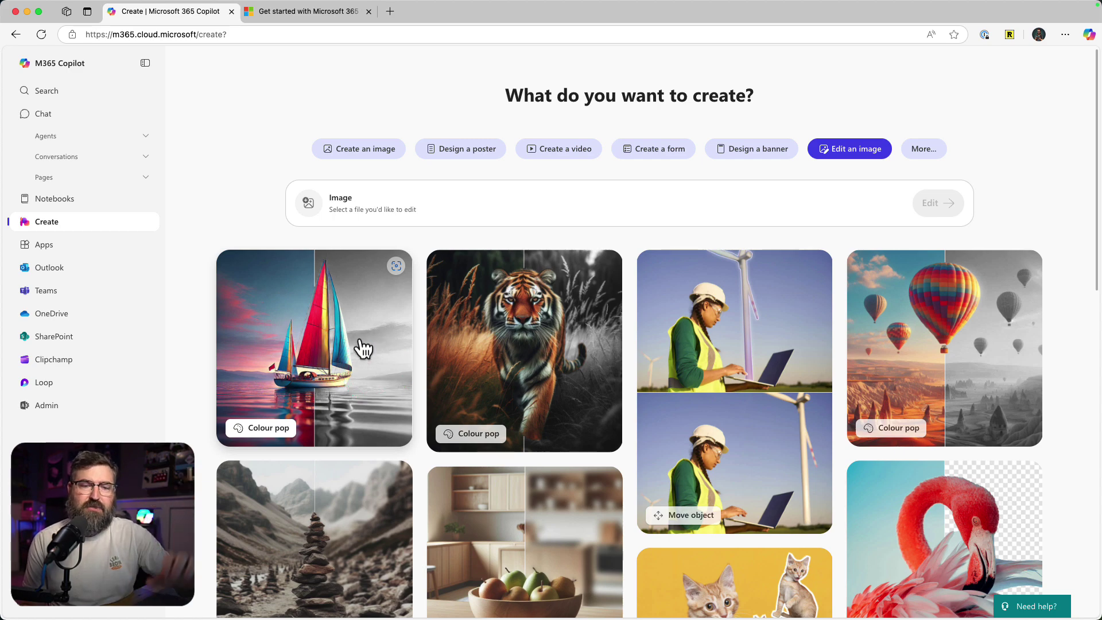
scroll(1039, 436, "down", 5)
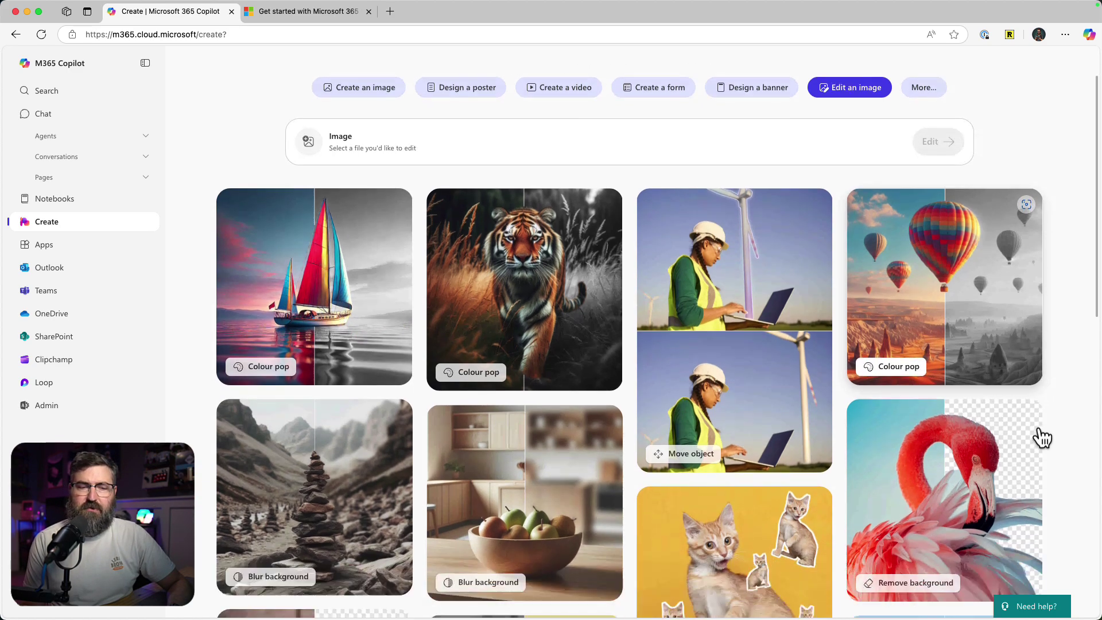
scroll(1038, 430, "up", 1)
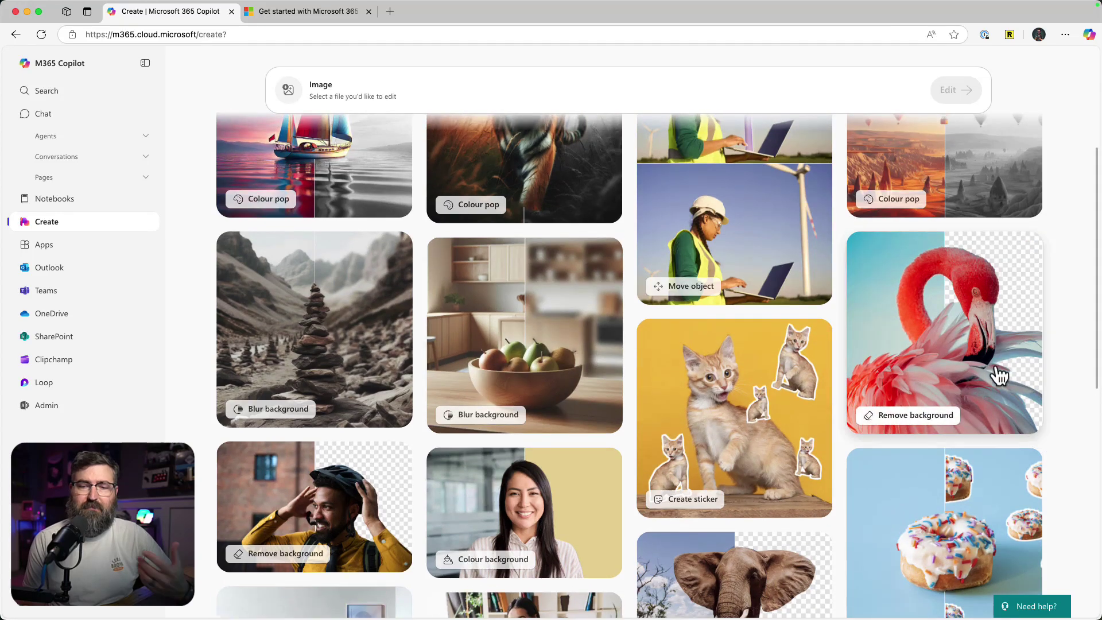
left_click(961, 313)
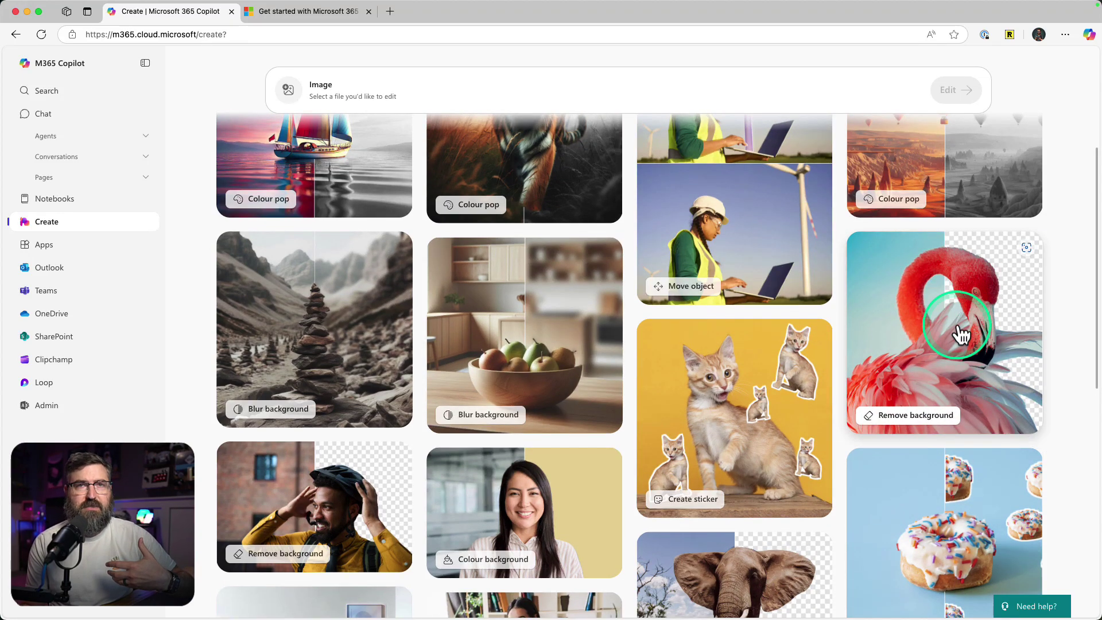
scroll(906, 401, "down", 6)
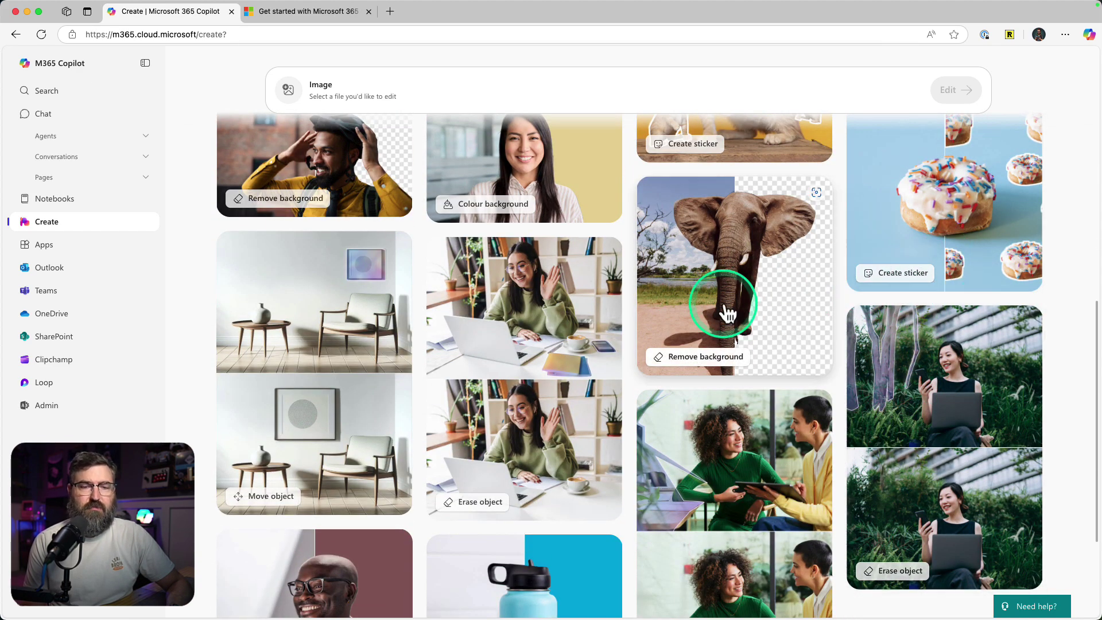
scroll(655, 397, "up", 7)
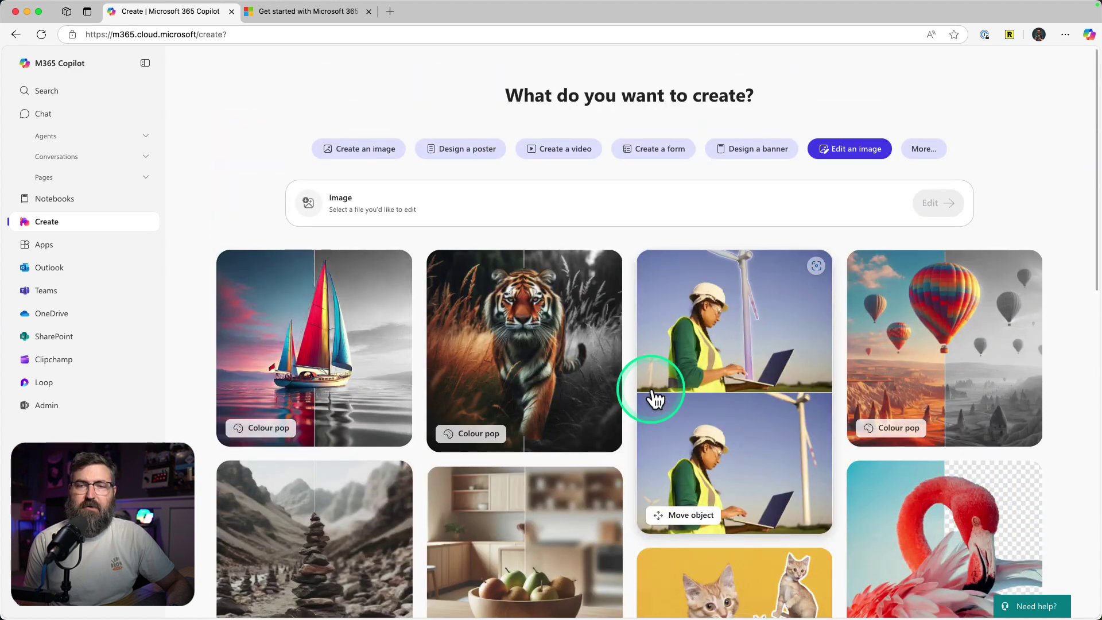
- Review the additional creation options, then open the About Create help article and read what Create can do
left_click(925, 149)
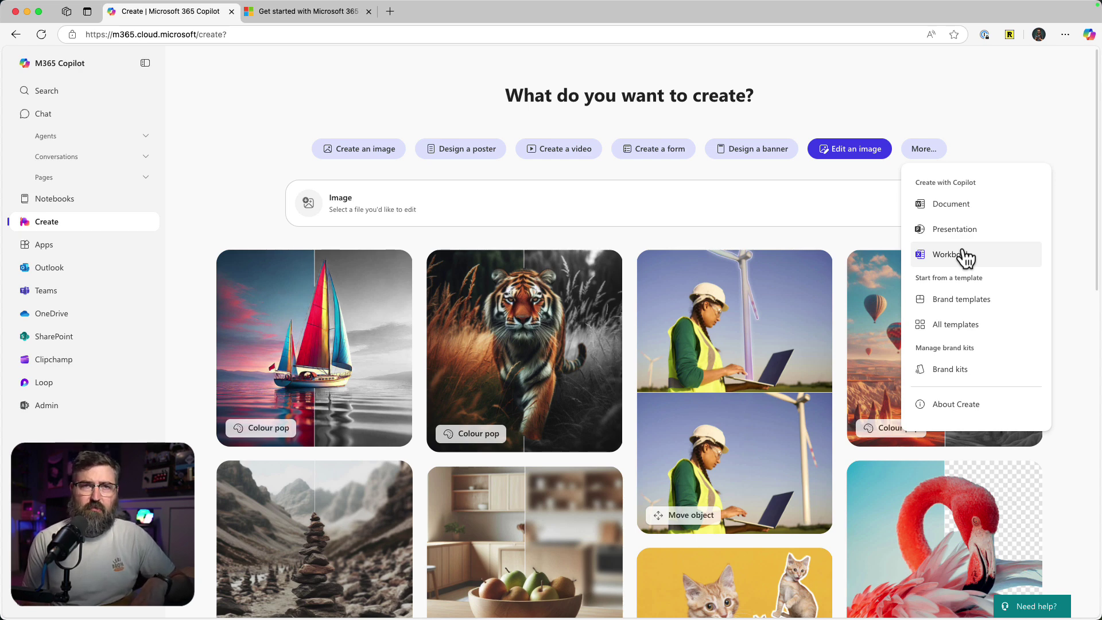
left_click(926, 150)
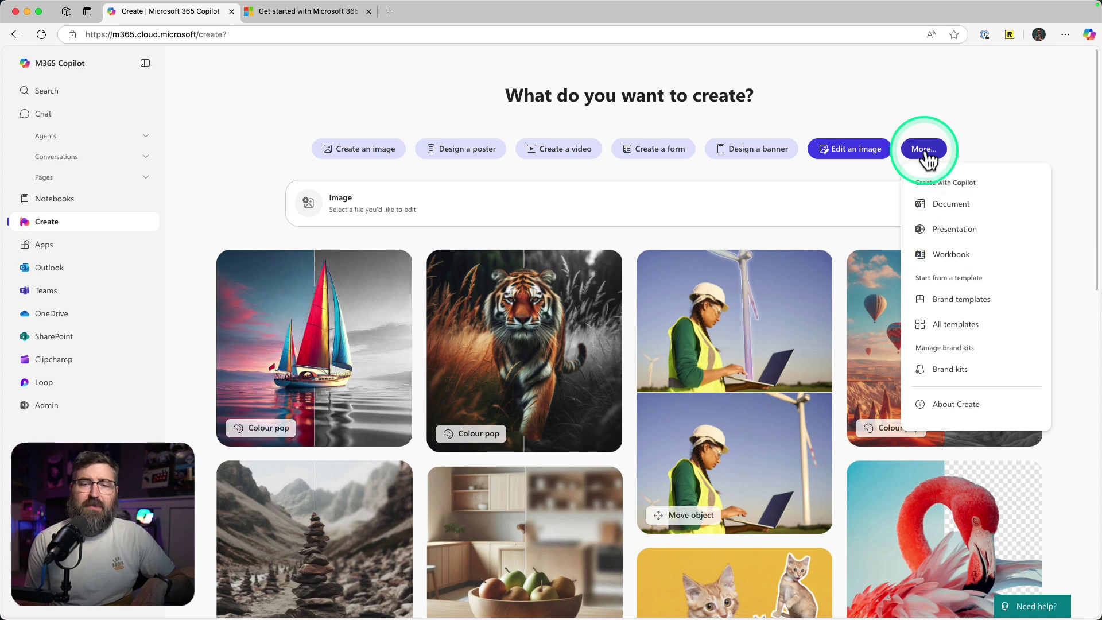
left_click_drag(932, 156, 952, 412)
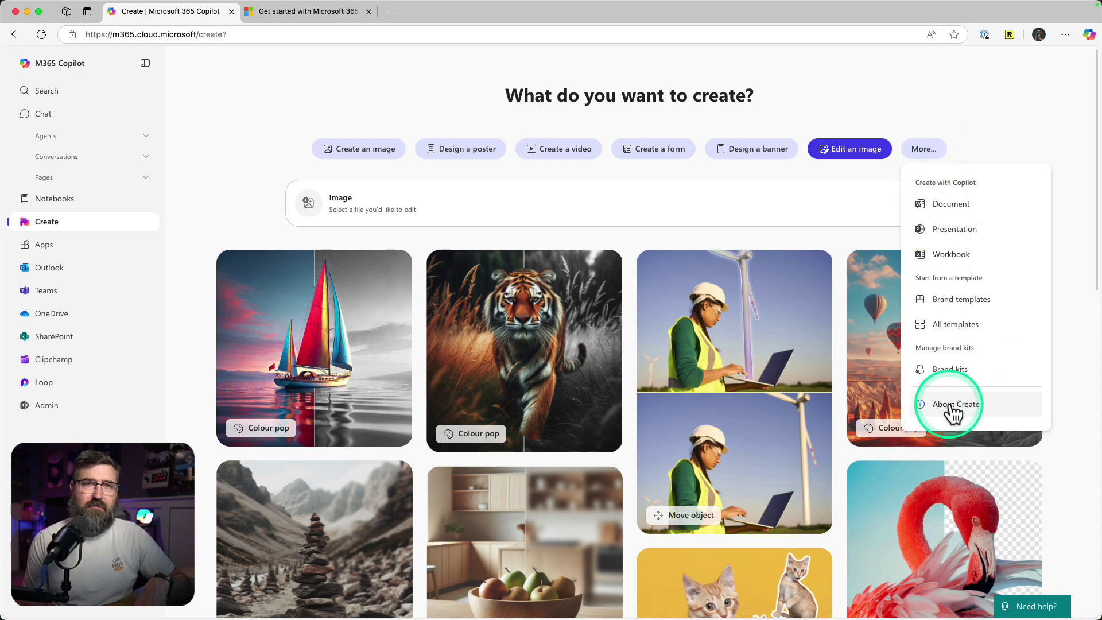
left_click(951, 405)
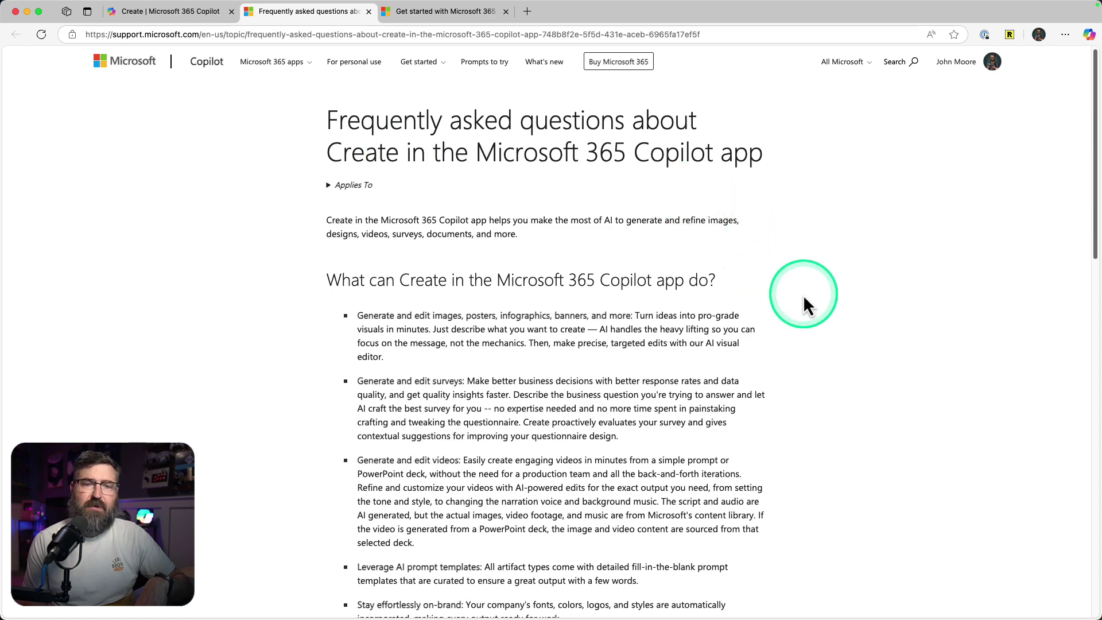
scroll(803, 294, "down", 3)
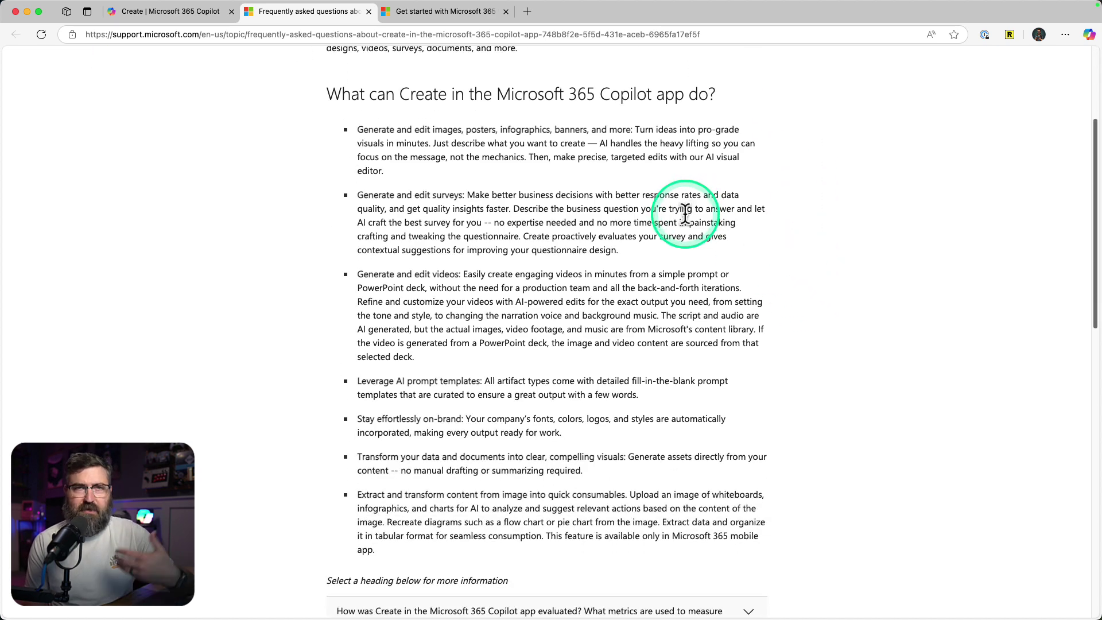
scroll(692, 215, "down", 3)
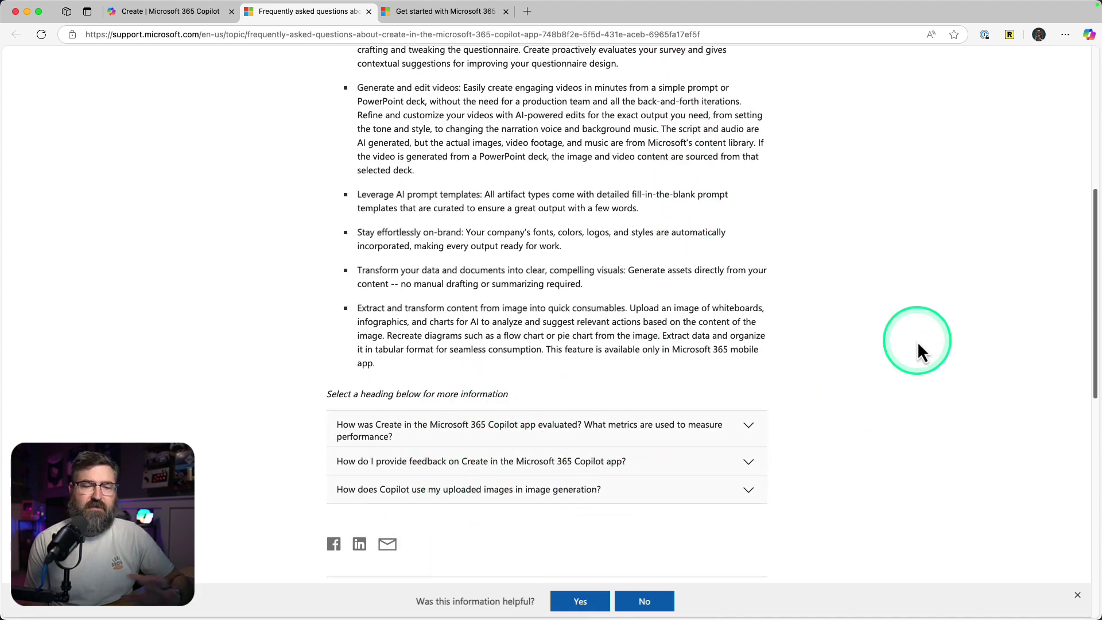
scroll(898, 326, "up", 6)
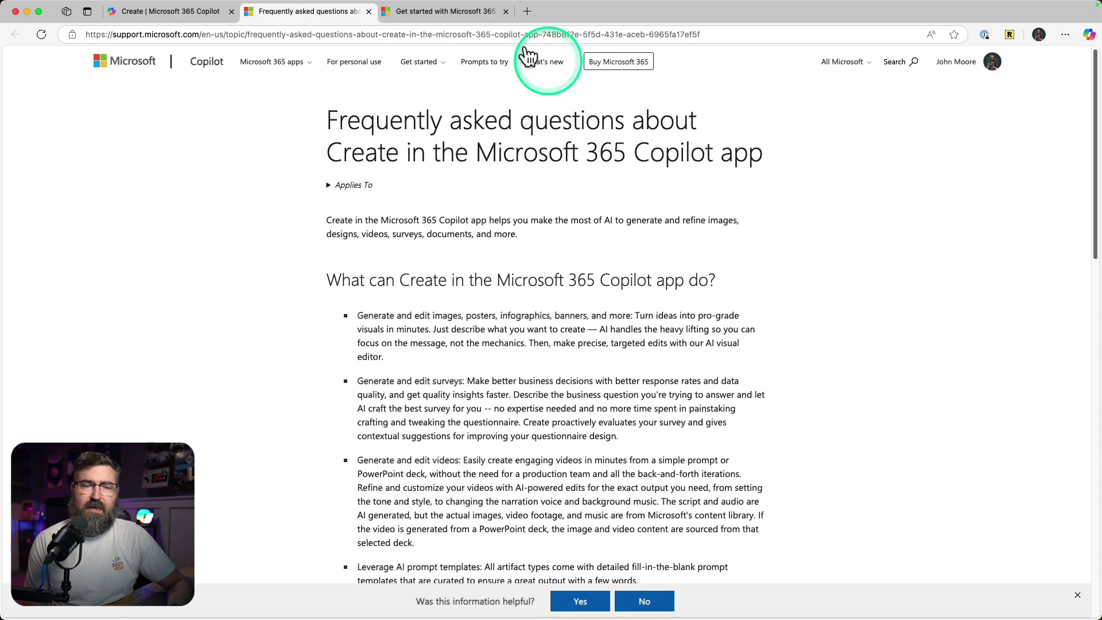
- Switch to the Get started with Microsoft 365 Copilot Create article and read its benefits and usage steps
left_click(412, 17)
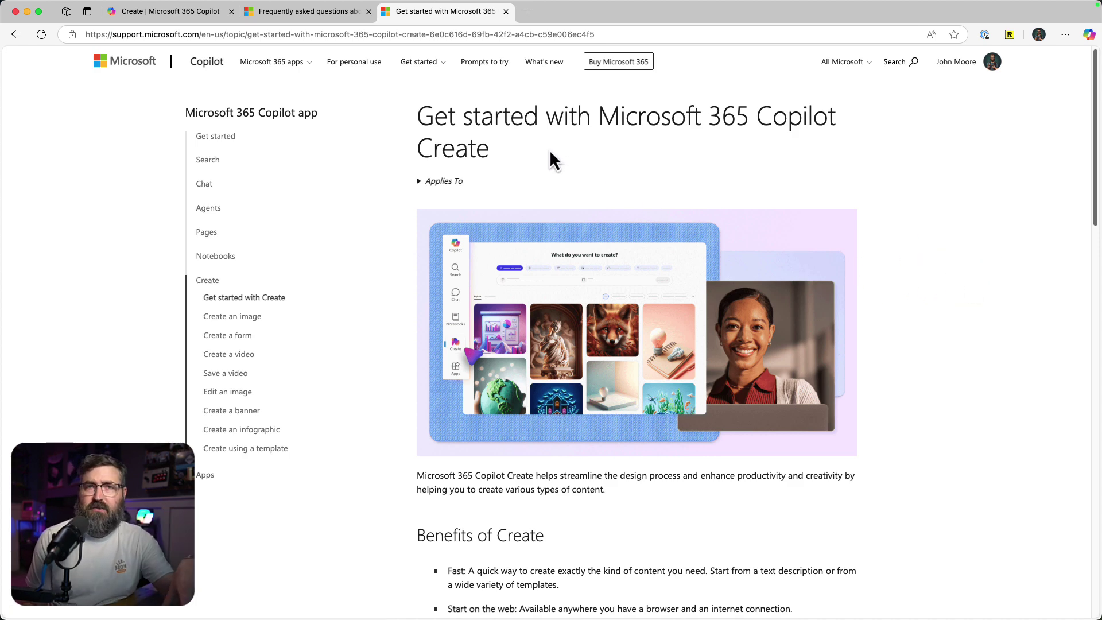
scroll(580, 215, "down", 5)
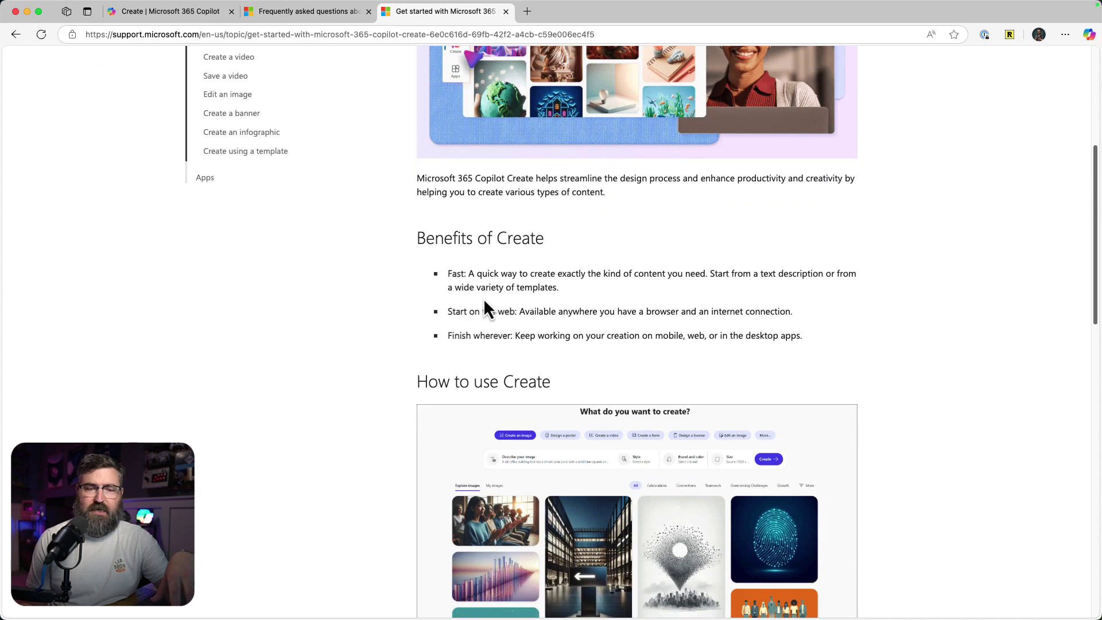
scroll(480, 298, "down", 7)
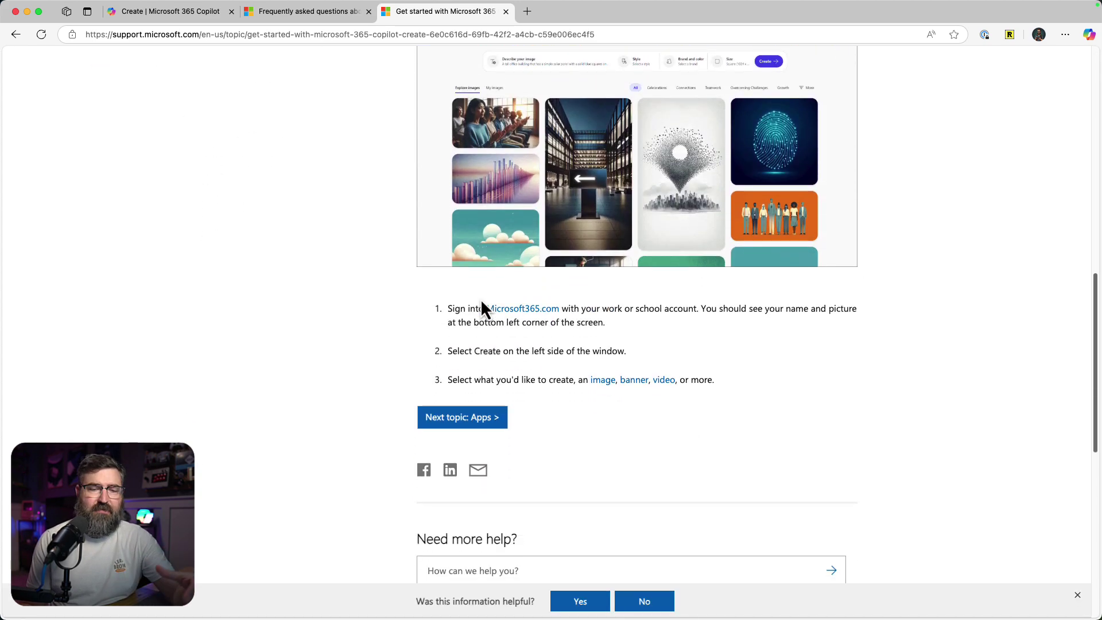
scroll(480, 274, "up", 7)
scroll(485, 290, "up", 4)
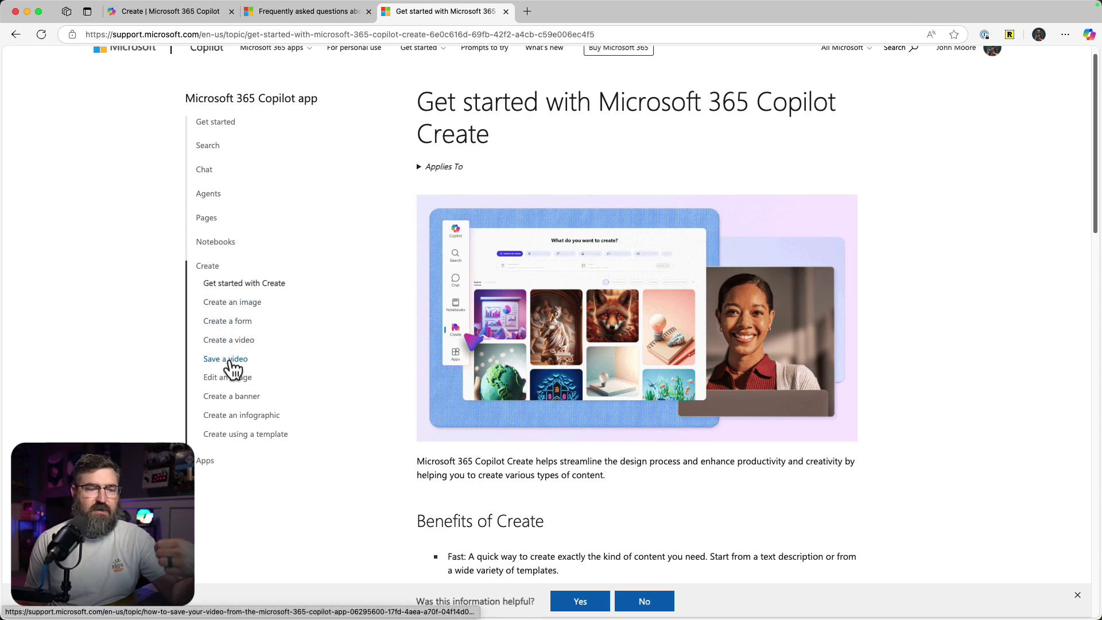
- Open the Create an image help topic and read through the instructions for creating images
left_click(238, 304)
scroll(681, 325, "down", 7)
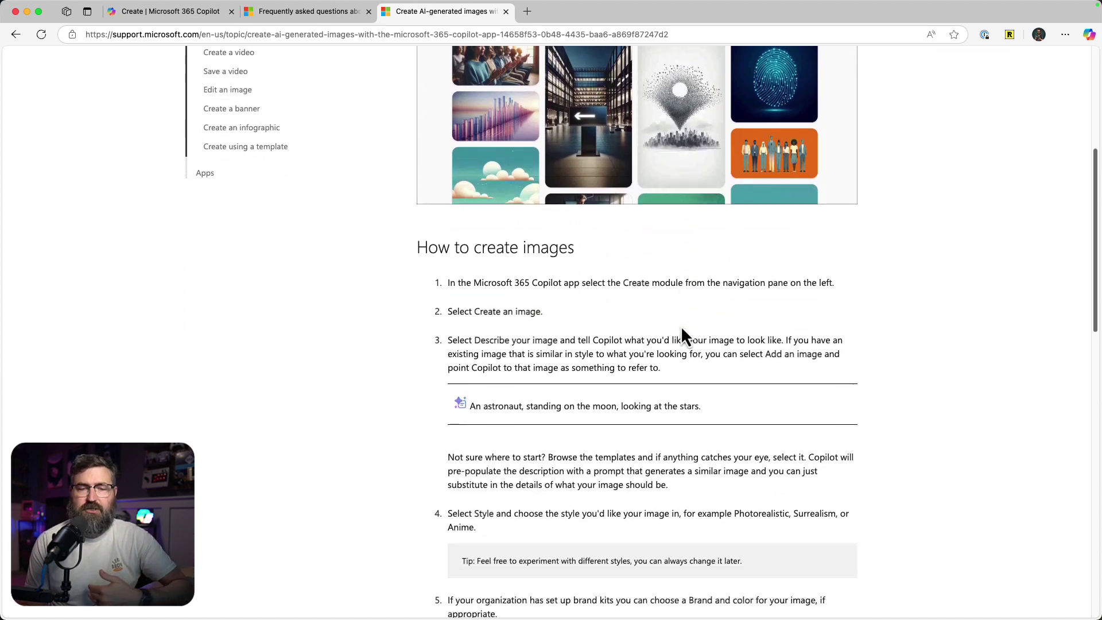
scroll(681, 326, "down", 6)
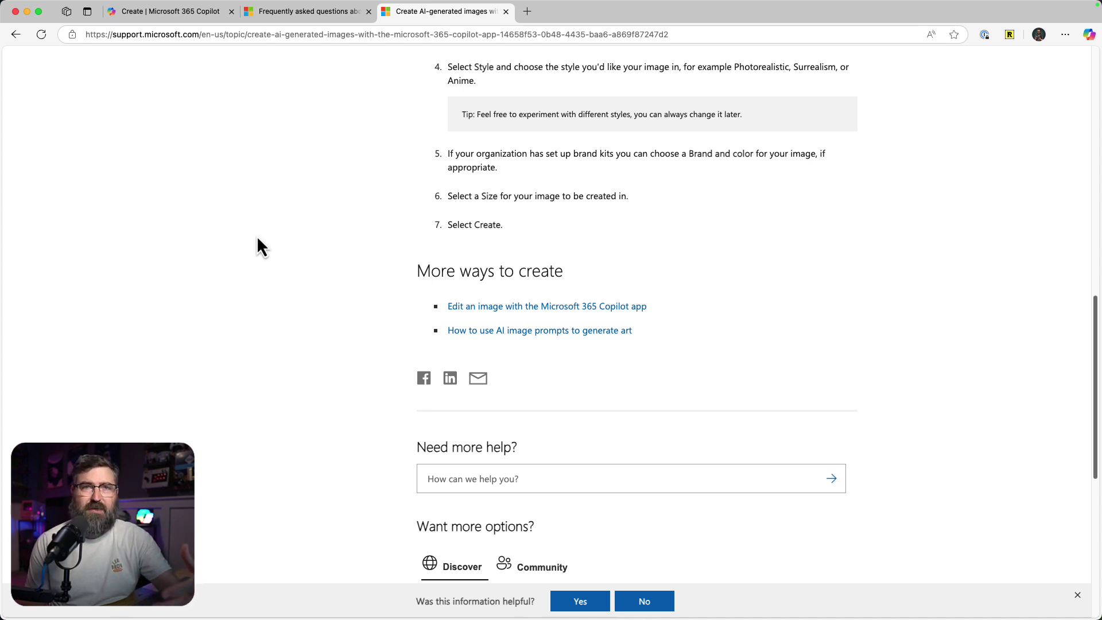
- Return to the Create page in Microsoft 365 Copilot and choose to create an image
left_click(159, 17)
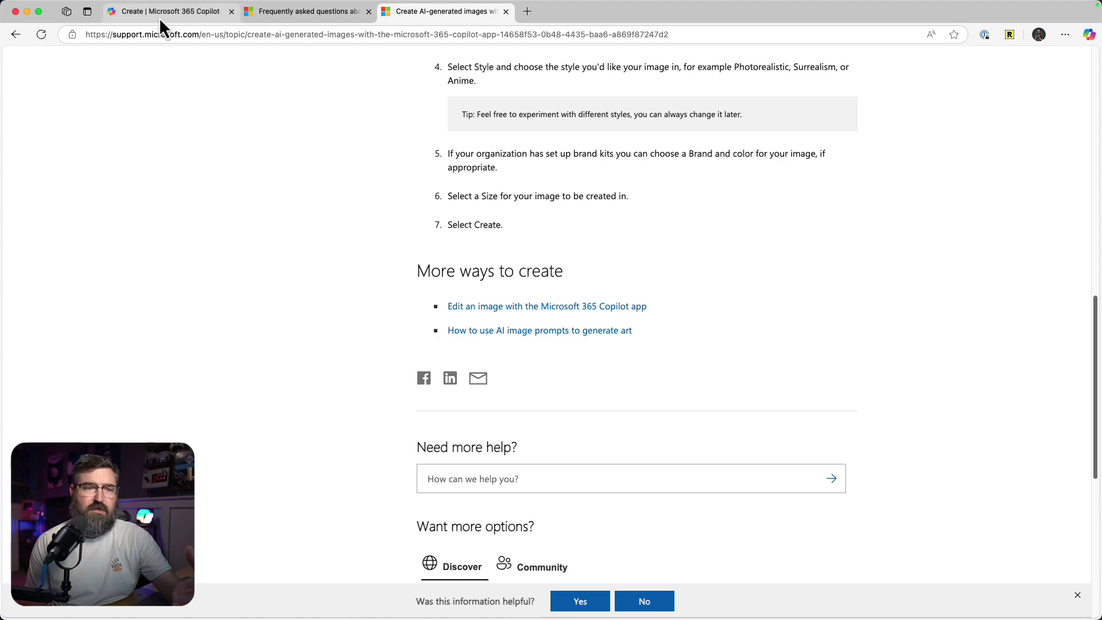
left_click(350, 153)
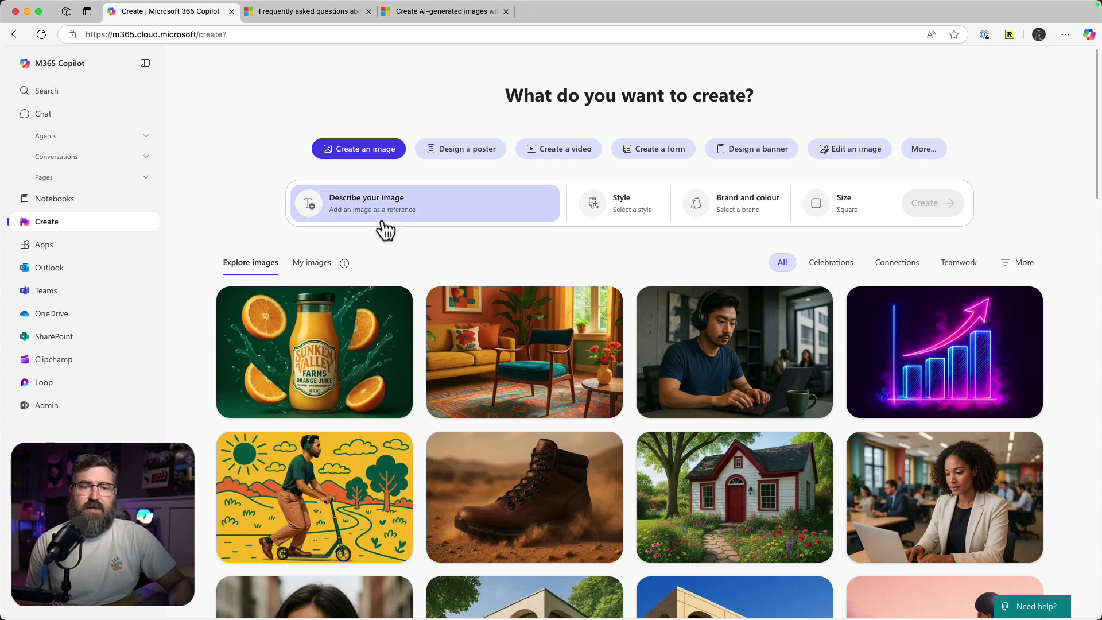
- Open the image description box, then browse the Explore images gallery and its additional category filters
left_click(489, 216)
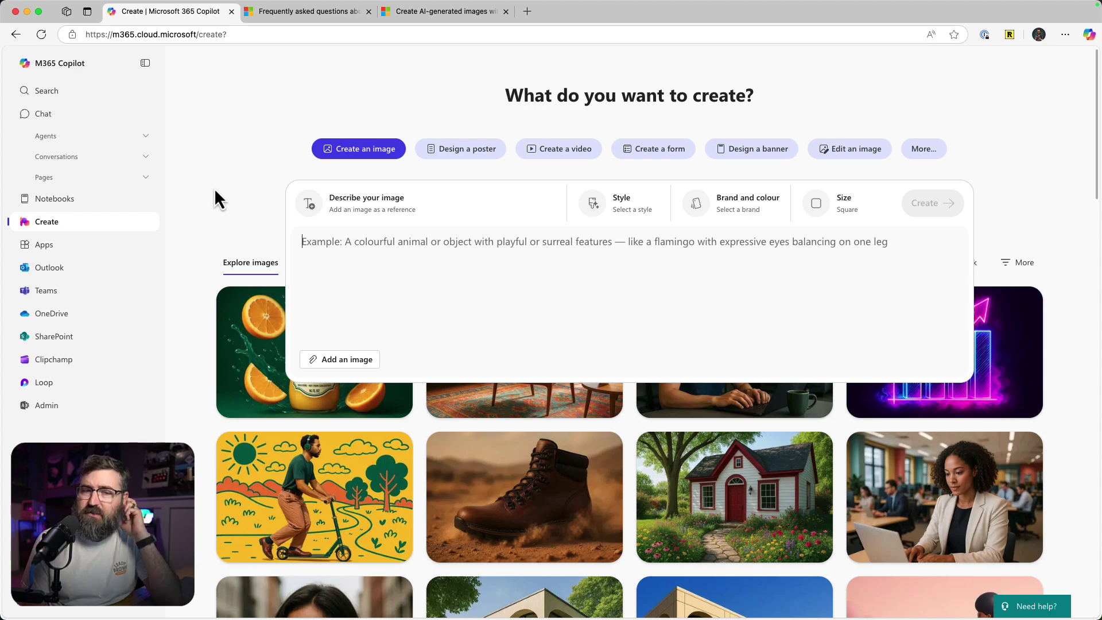
scroll(509, 442, "down", 4)
scroll(507, 429, "down", 15)
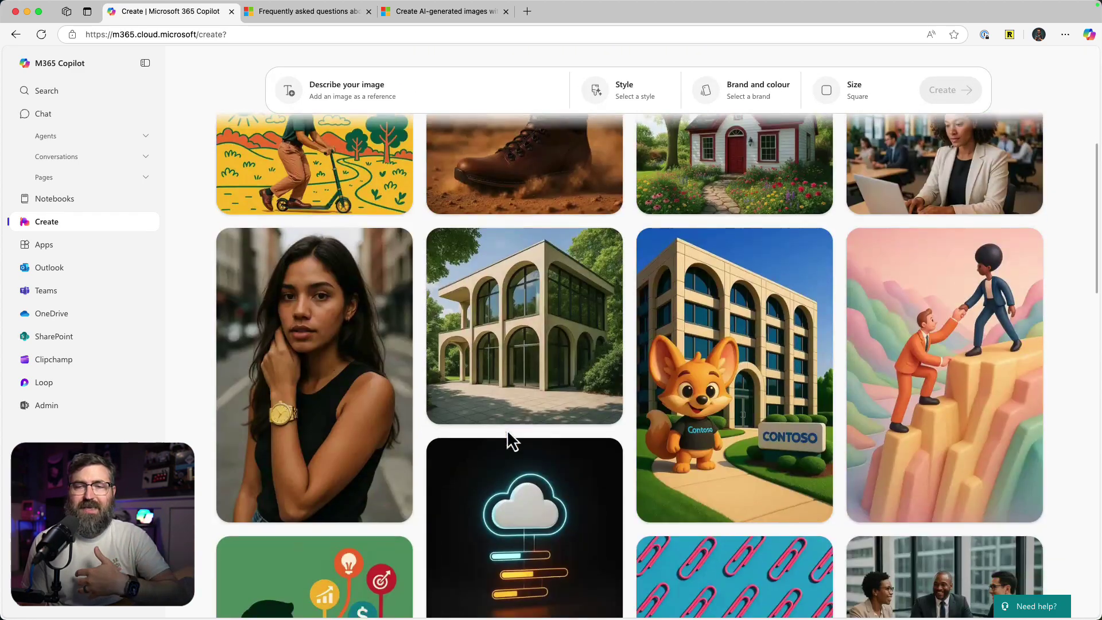
scroll(508, 430, "up", 10)
scroll(507, 429, "up", 10)
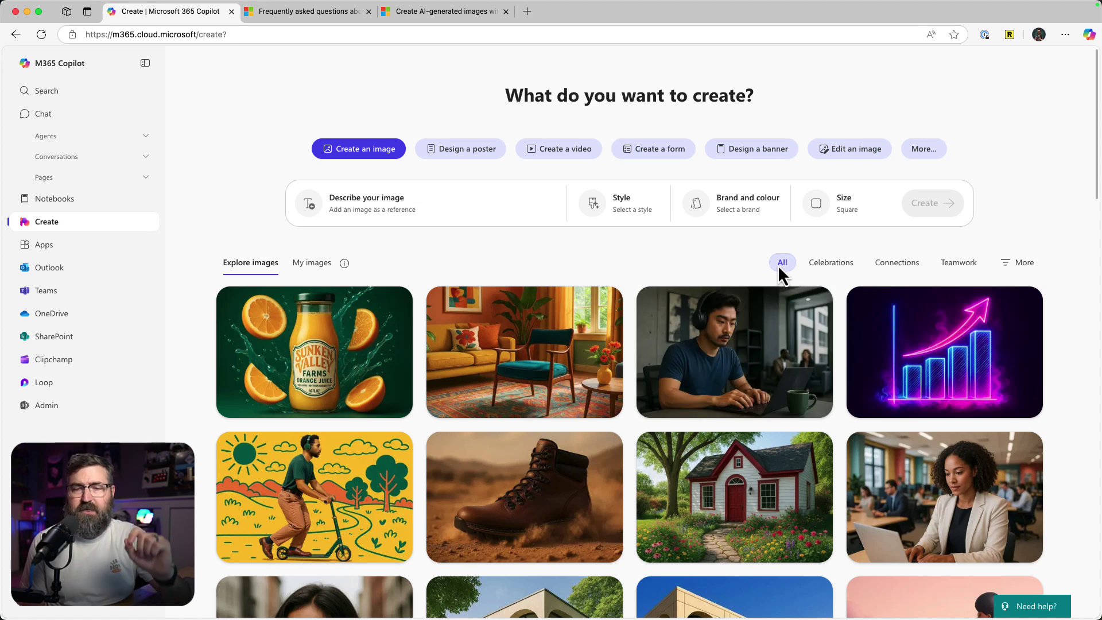
left_click(1025, 268)
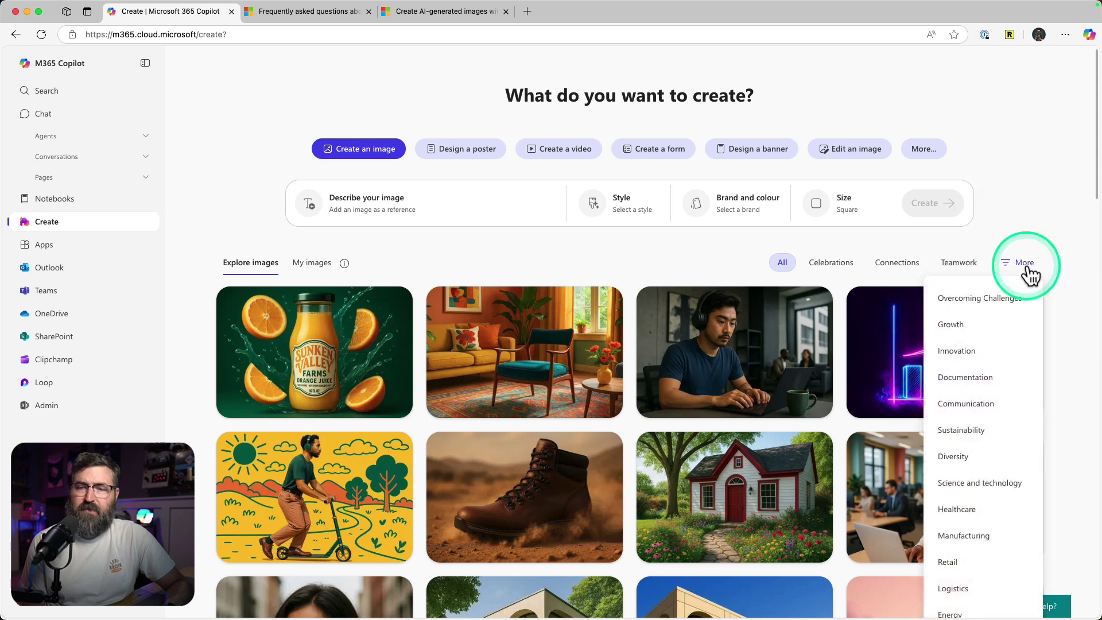
scroll(1024, 273, "down", 3)
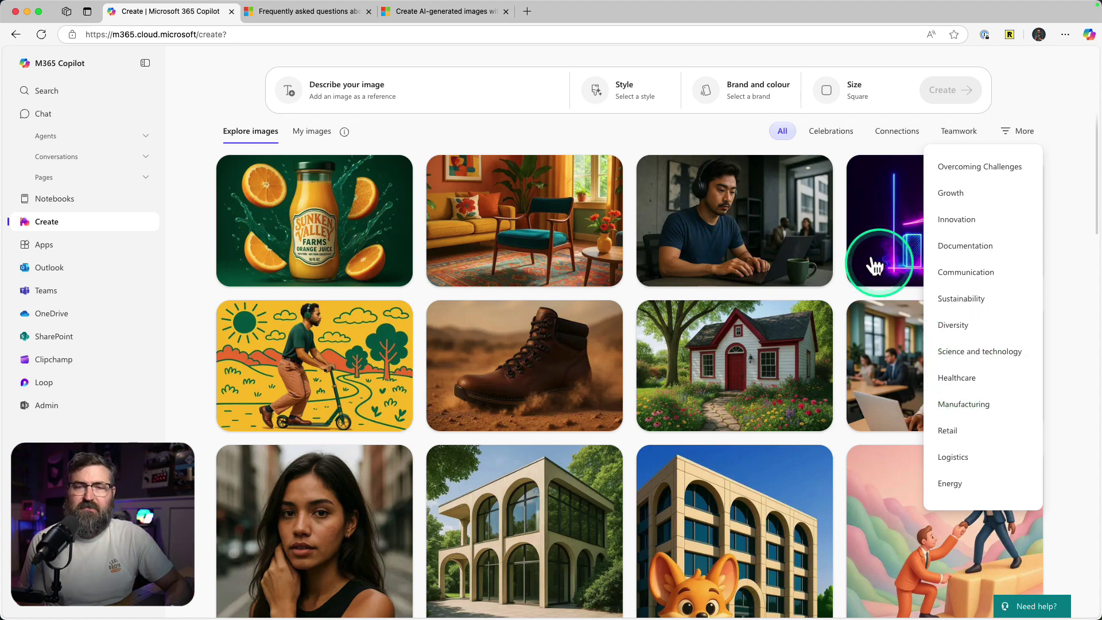
left_click(452, 148)
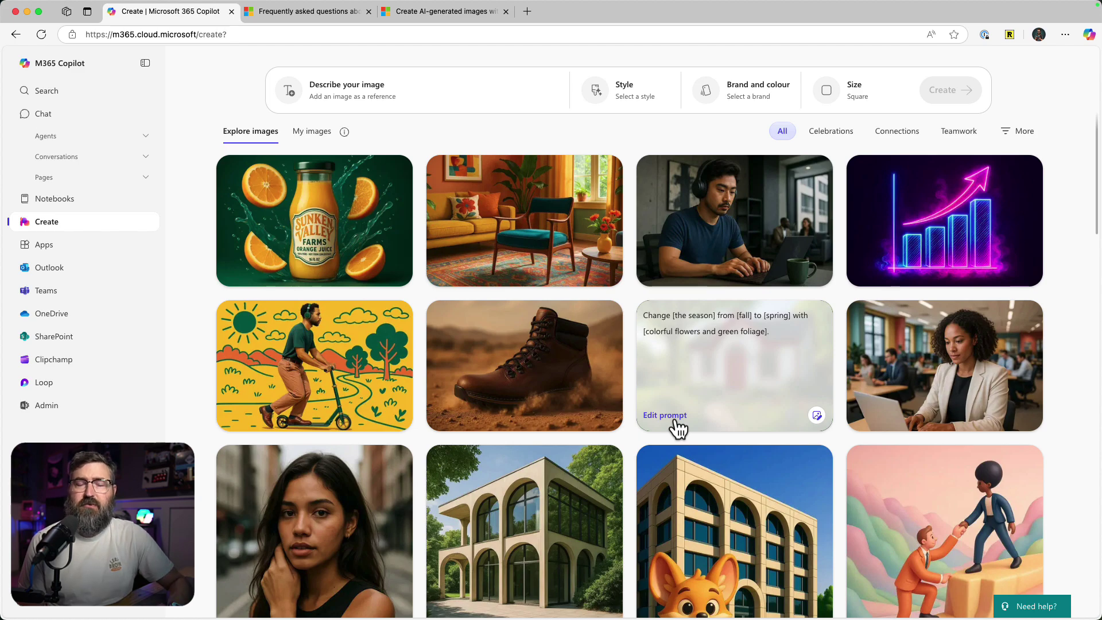
- Browse the remaining sample images and open the prompt of the speaker, laptop and notebook desk sample for editing
scroll(677, 427, "down", 20)
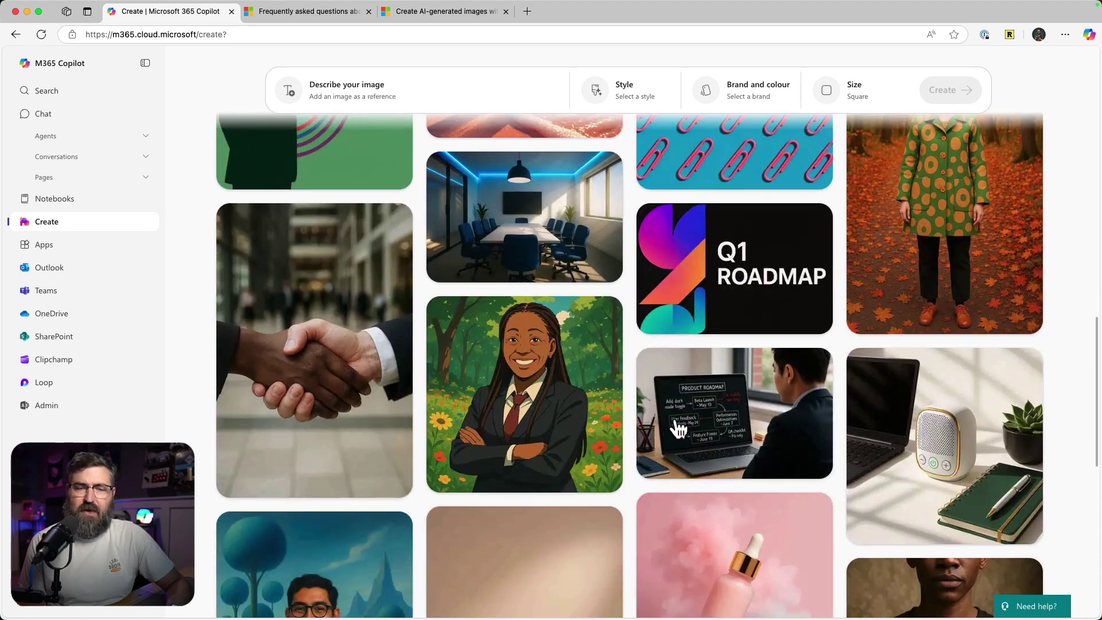
scroll(678, 427, "down", 6)
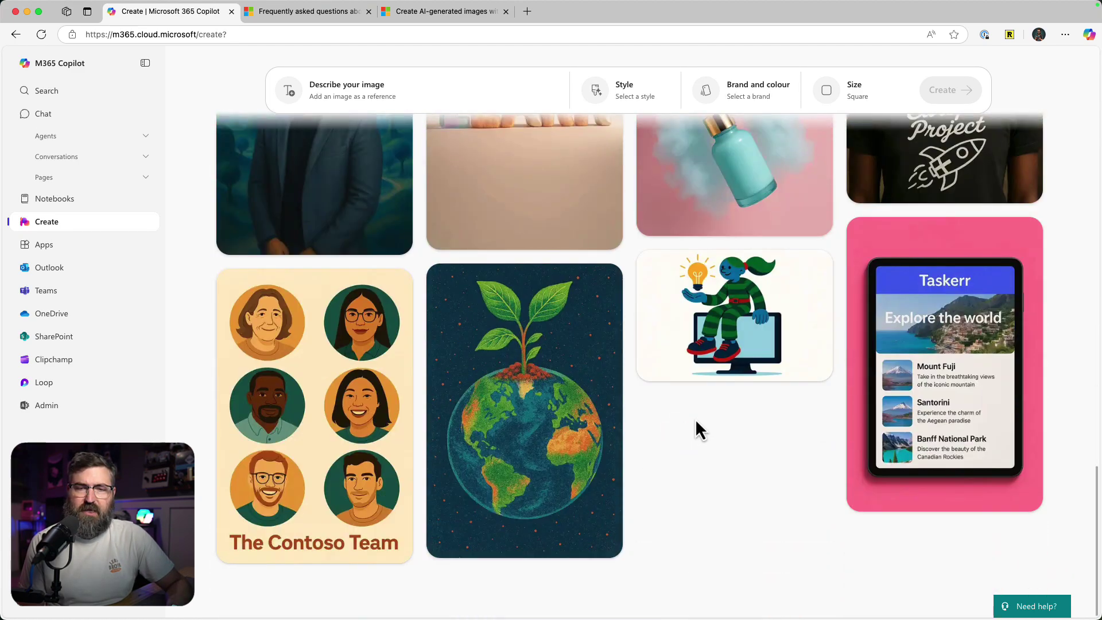
scroll(759, 429, "up", 7)
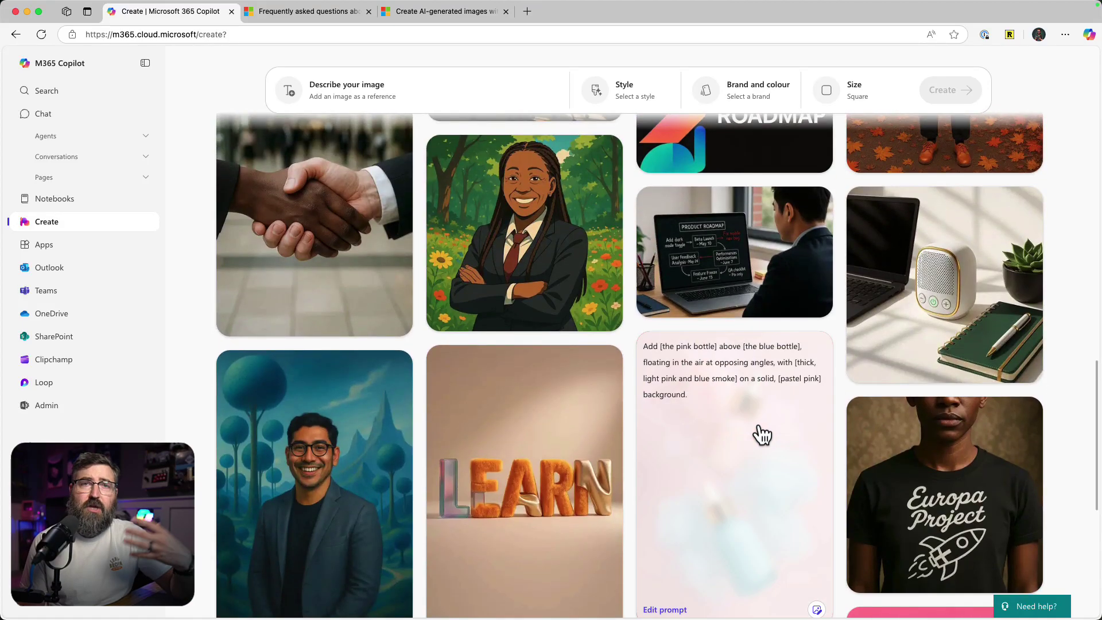
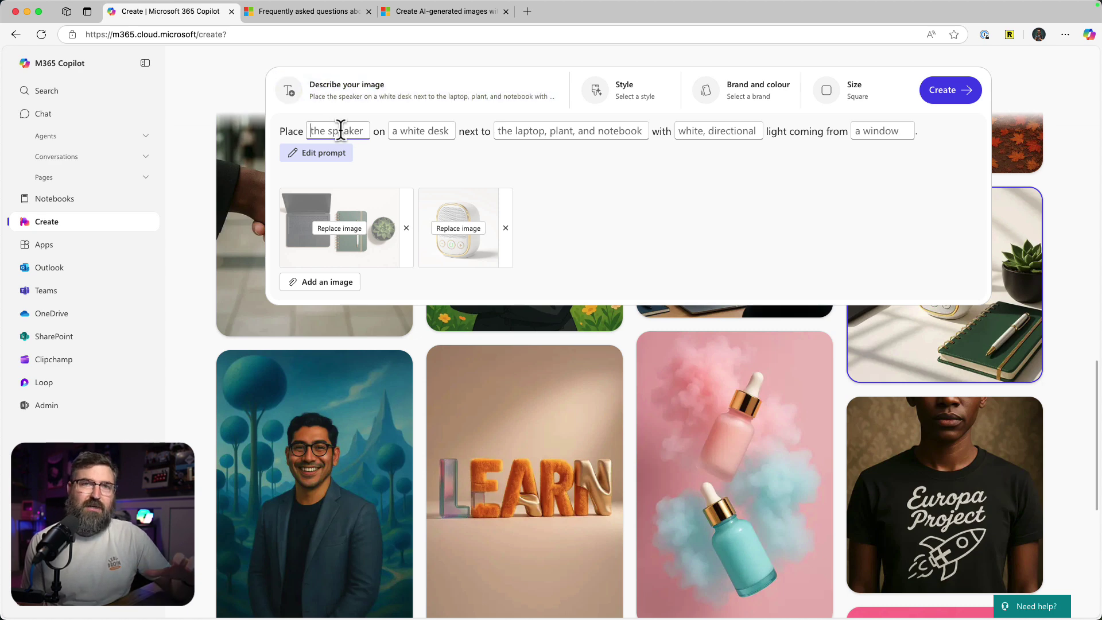
- Replace the speaker reference image with Copilot Logo.png from the Desktop folder
left_click(479, 235)
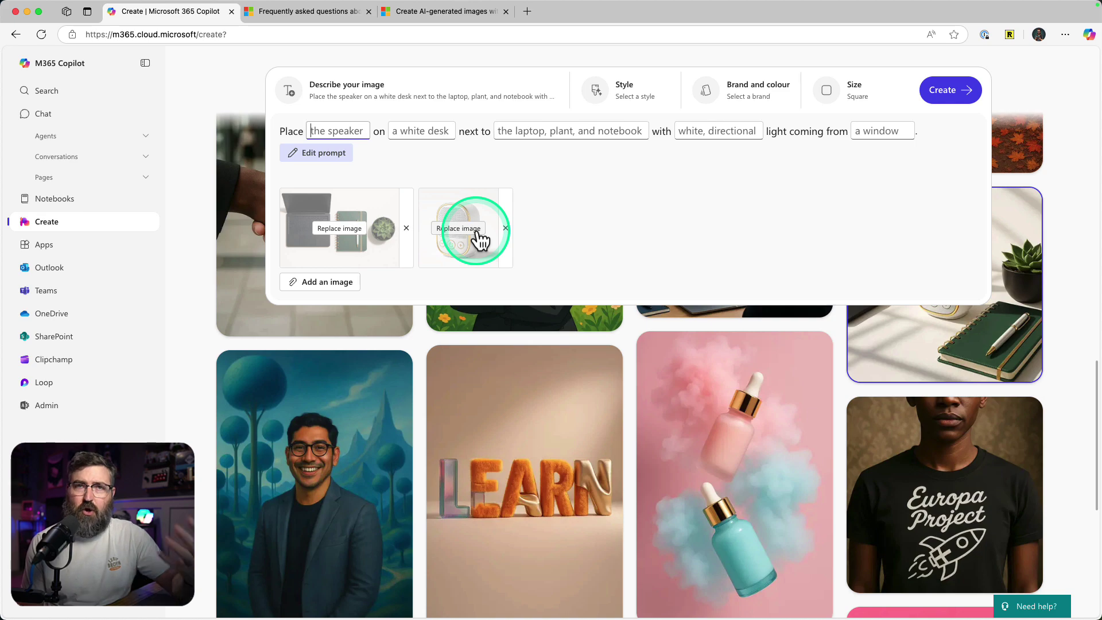
left_click(464, 229)
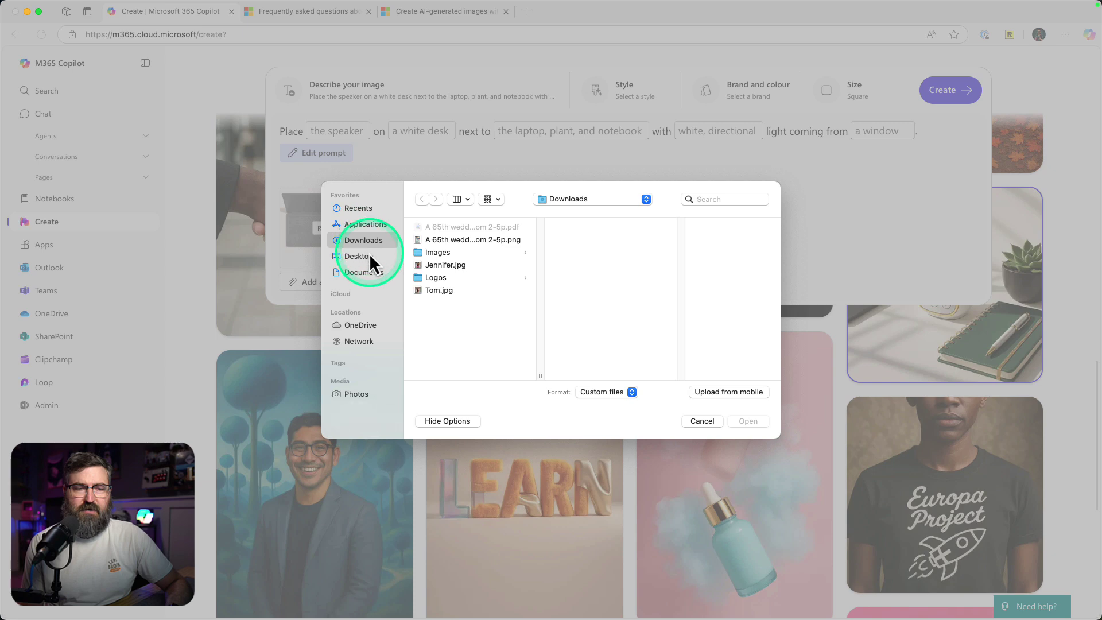
left_click(369, 256)
left_click(470, 226)
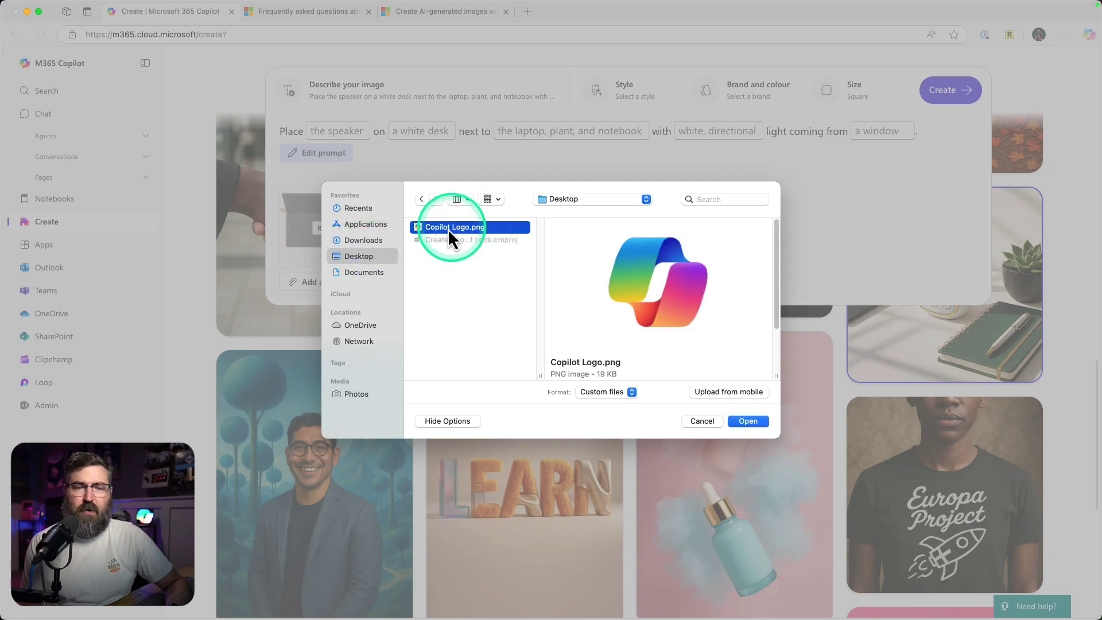
left_click(747, 421)
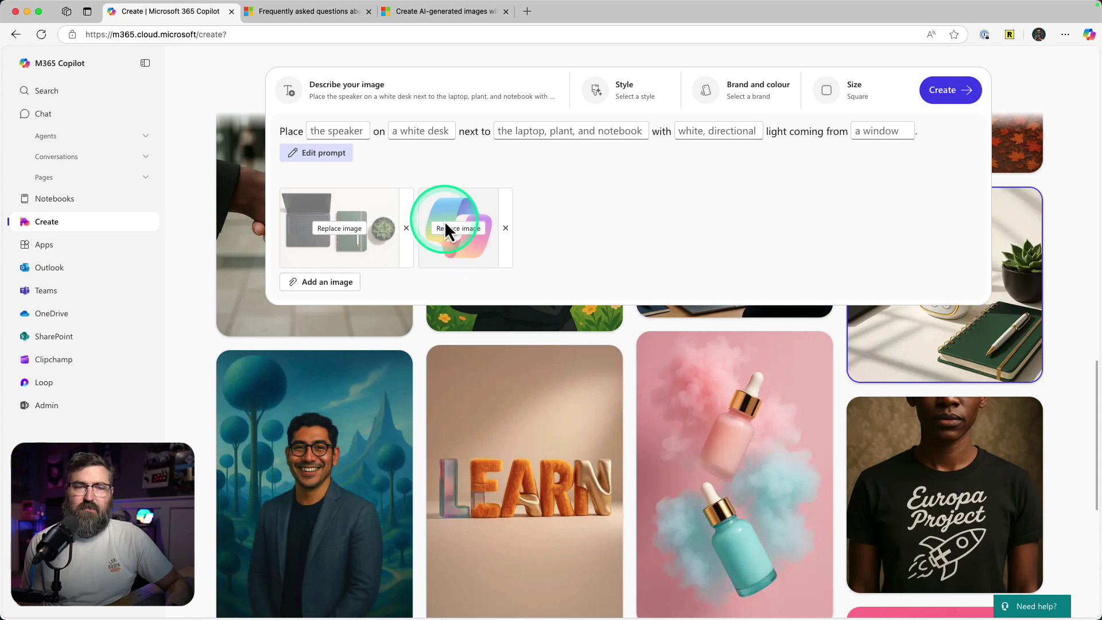
- Change the prompt's speaker placeholder to "the copilot logo"
left_click(334, 132)
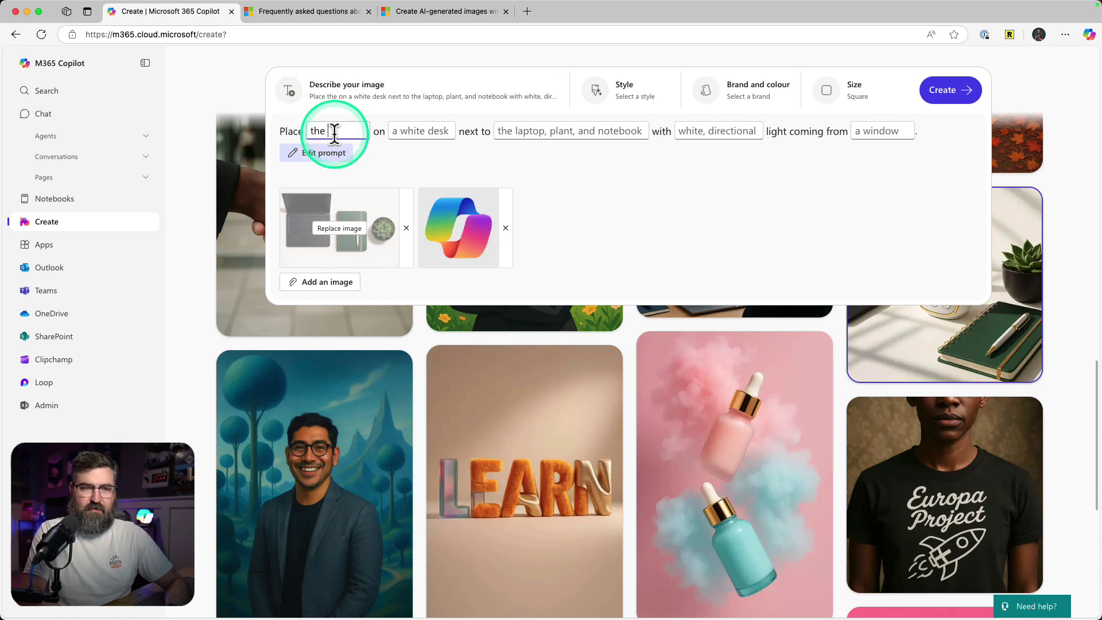
double_click(333, 131)
type("copilot logo")
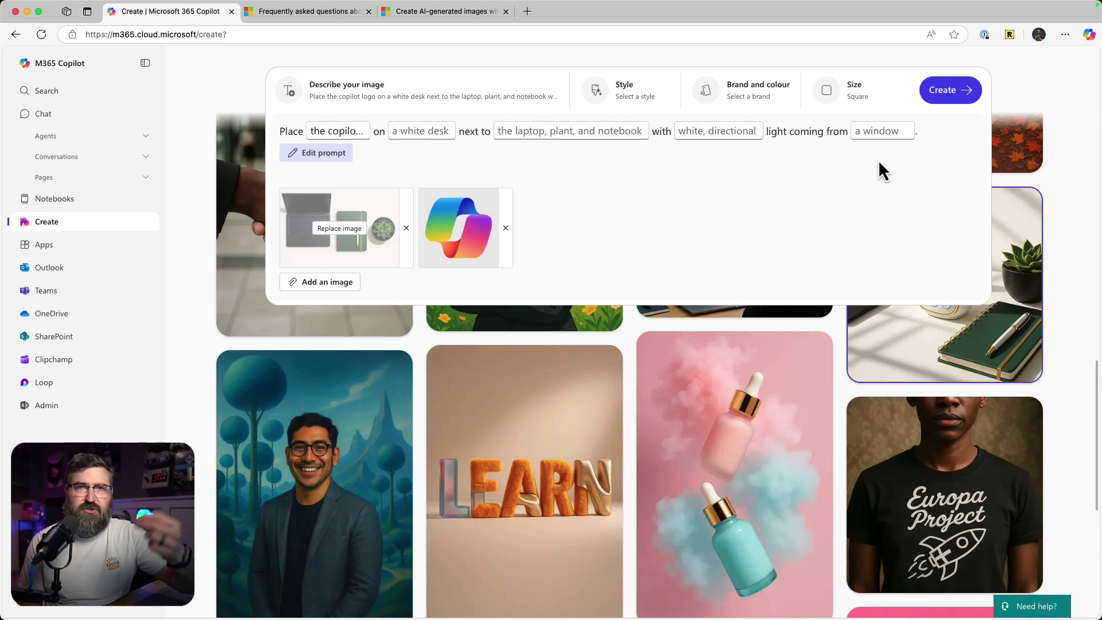
- Turn the fill-in template into a freely editable prompt and read through its full text
left_click(300, 156)
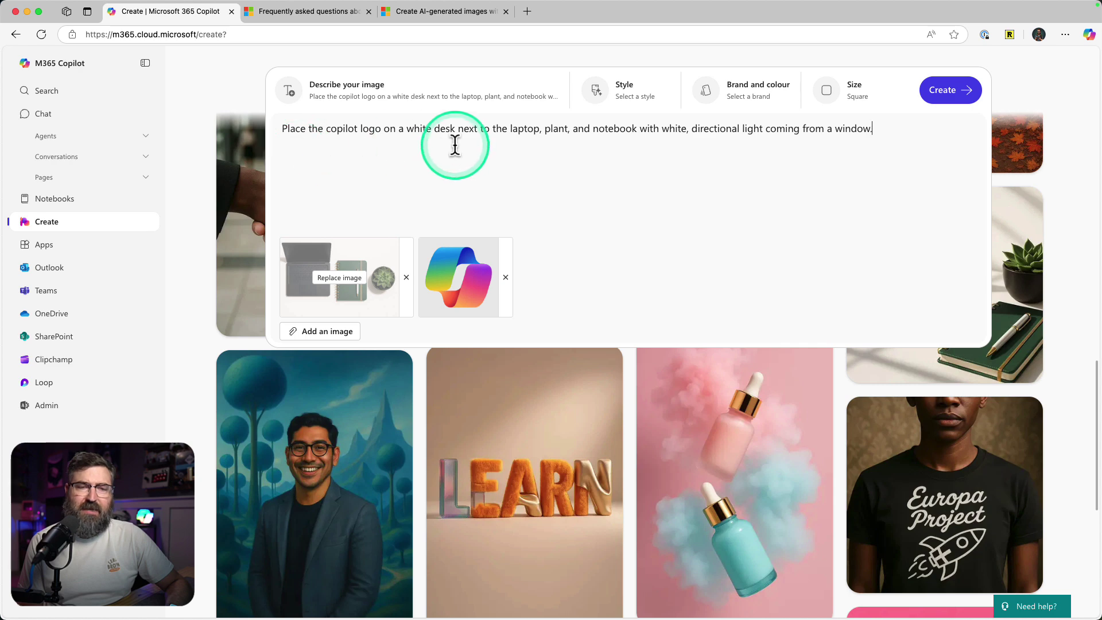
left_click_drag(680, 133, 524, 167)
left_click(727, 204)
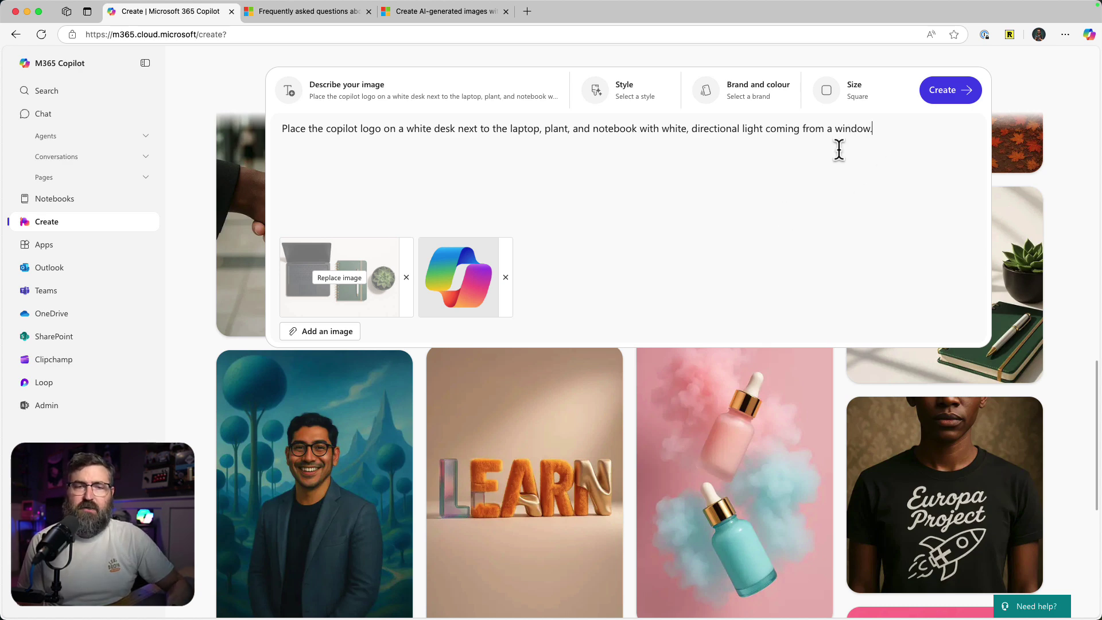
- Examine the available image styles, from Photorealistic and Whimsical 3D through to Oil Painting and Scribble Sketch
left_click(611, 103)
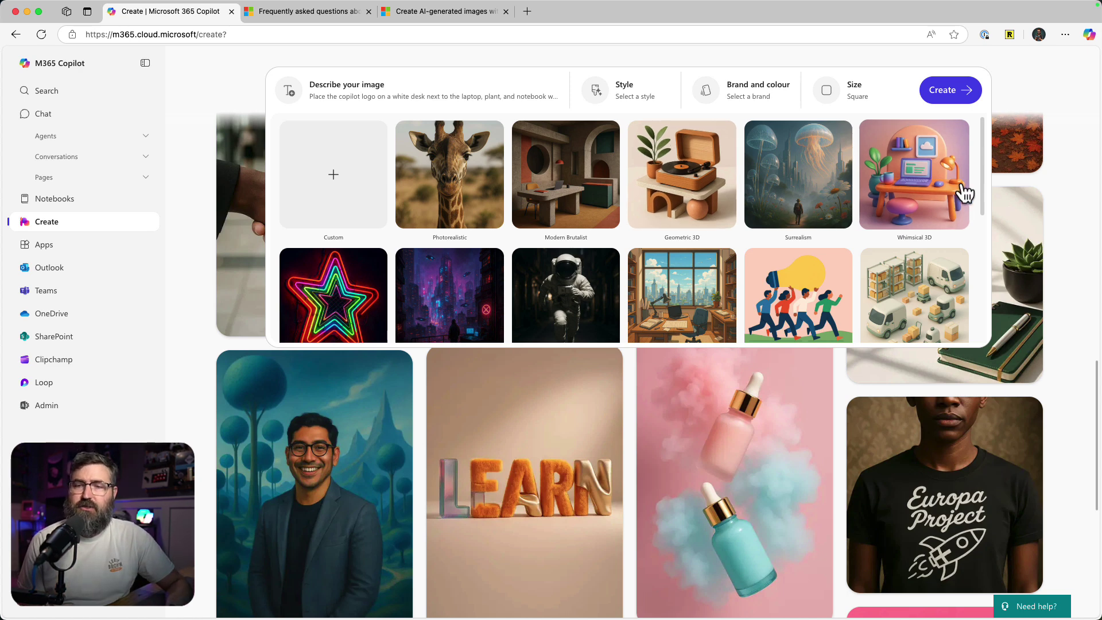
left_click(930, 174)
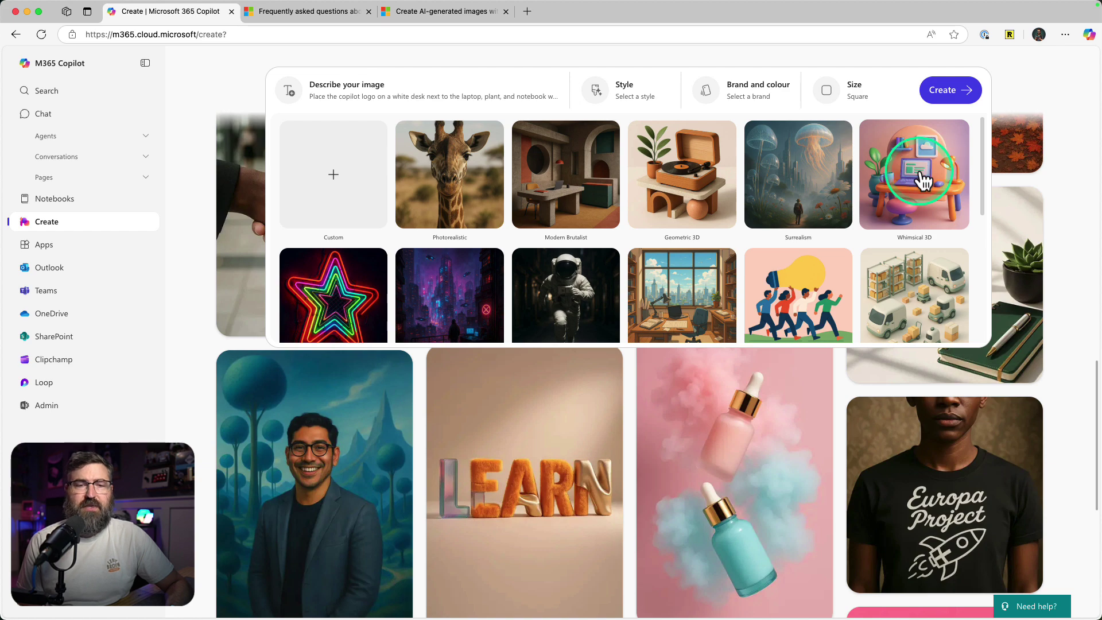
scroll(746, 241, "down", 2)
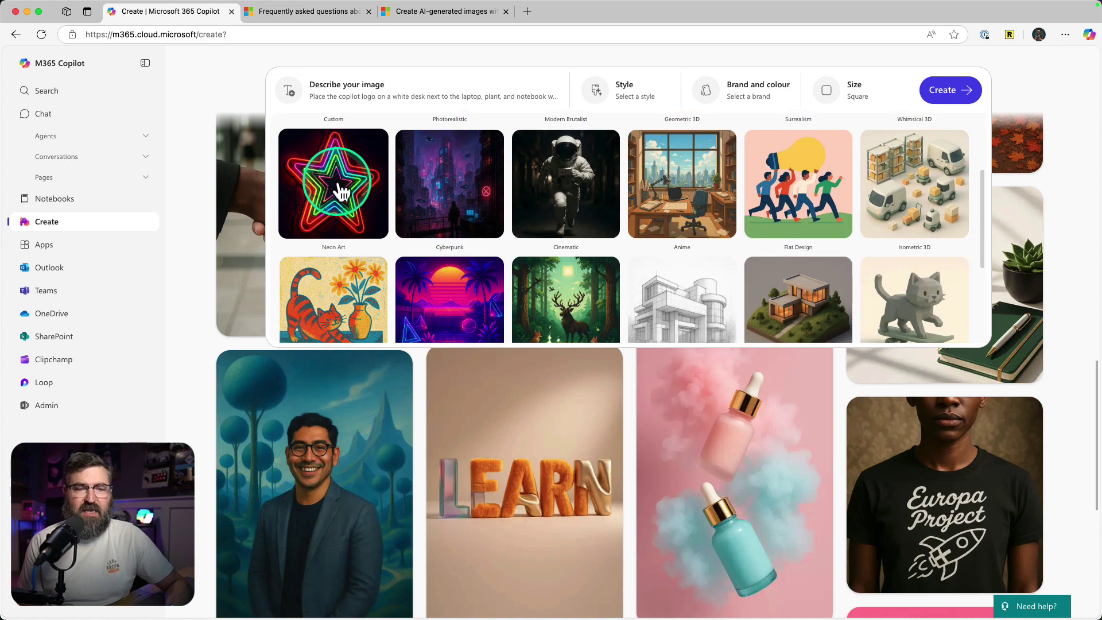
scroll(333, 190, "down", 3)
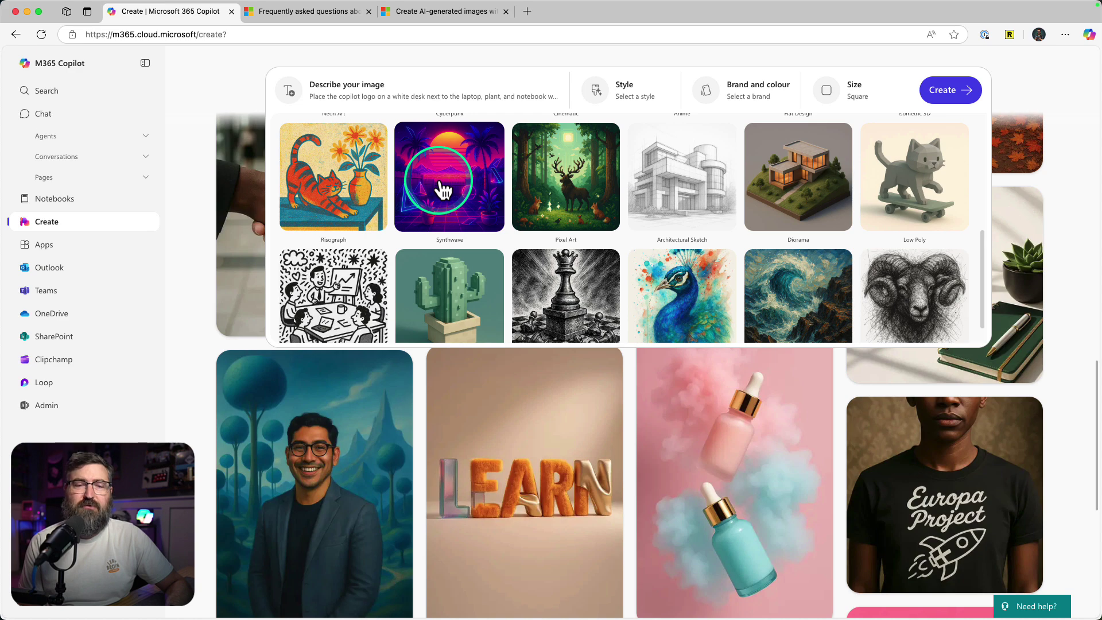
scroll(598, 233, "down", 1)
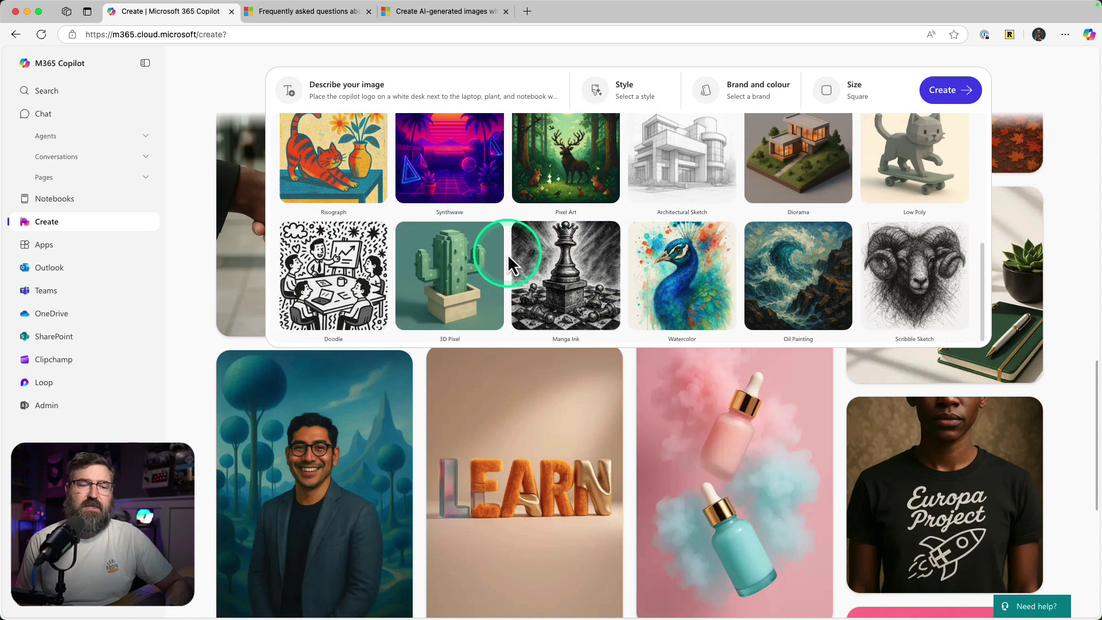
scroll(508, 263, "up", 5)
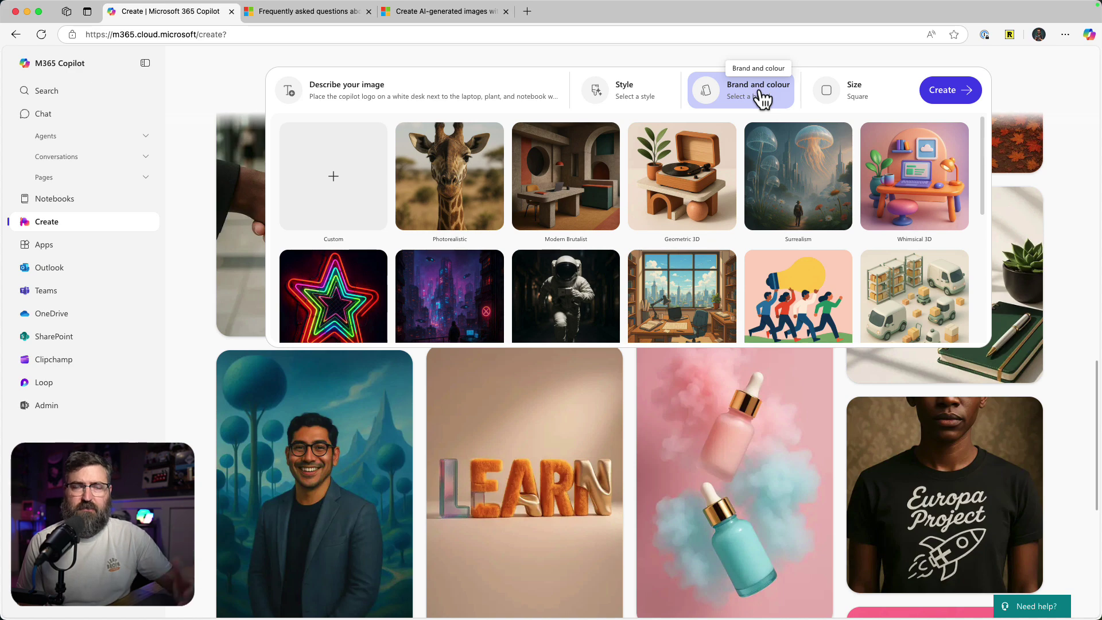
- Review the size options and generate the image at Square (1024 x 1024)
left_click(861, 97)
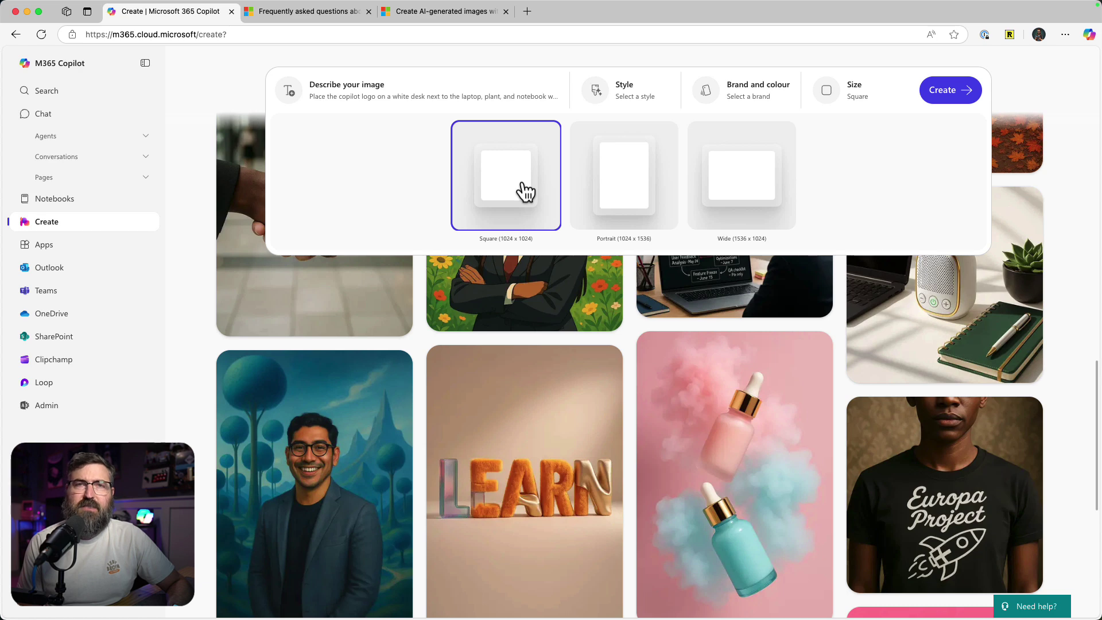
left_click(949, 100)
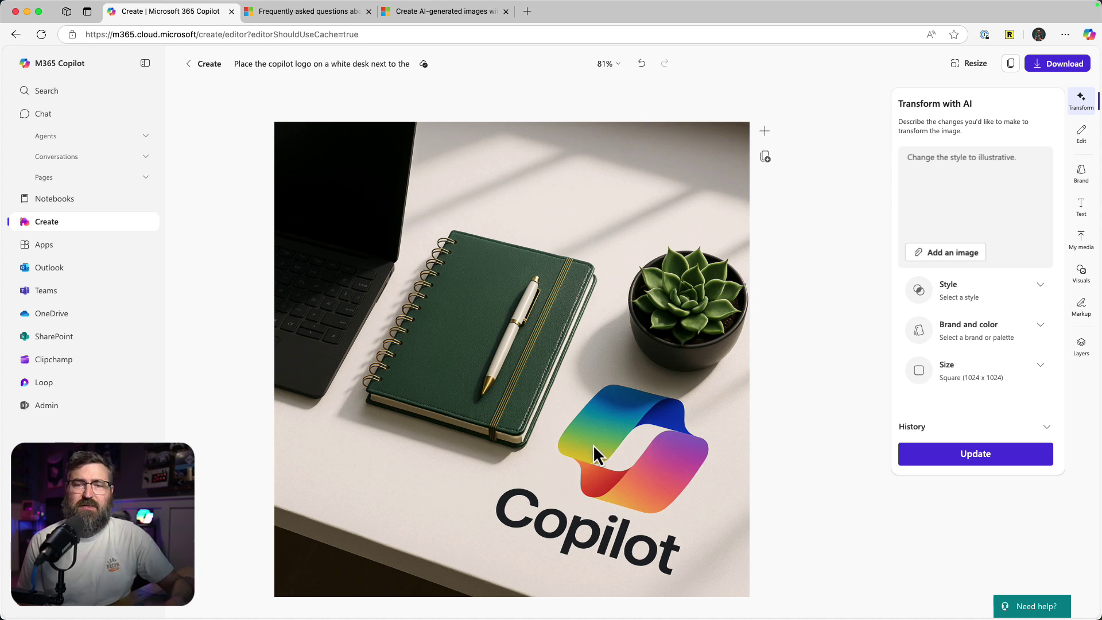
- Transform the generated image with the instruction "change the Copilot logo to be a 3d printed model at a desk decoration"
left_click(973, 158)
type("chan")
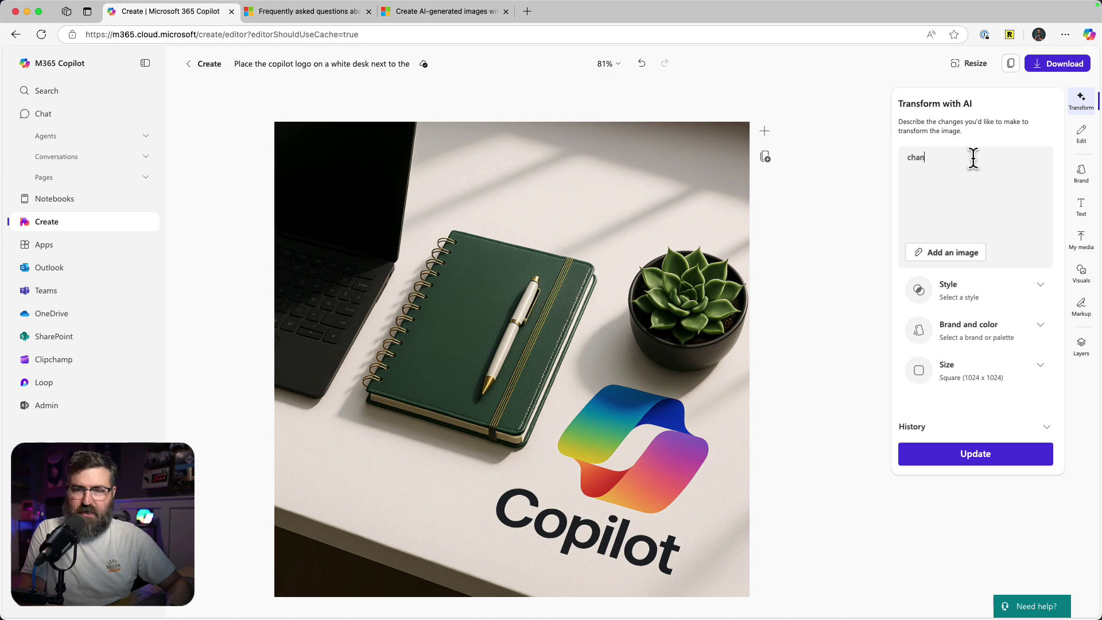
type("ge the Copilot logo to be a 3d printed model at a desk de")
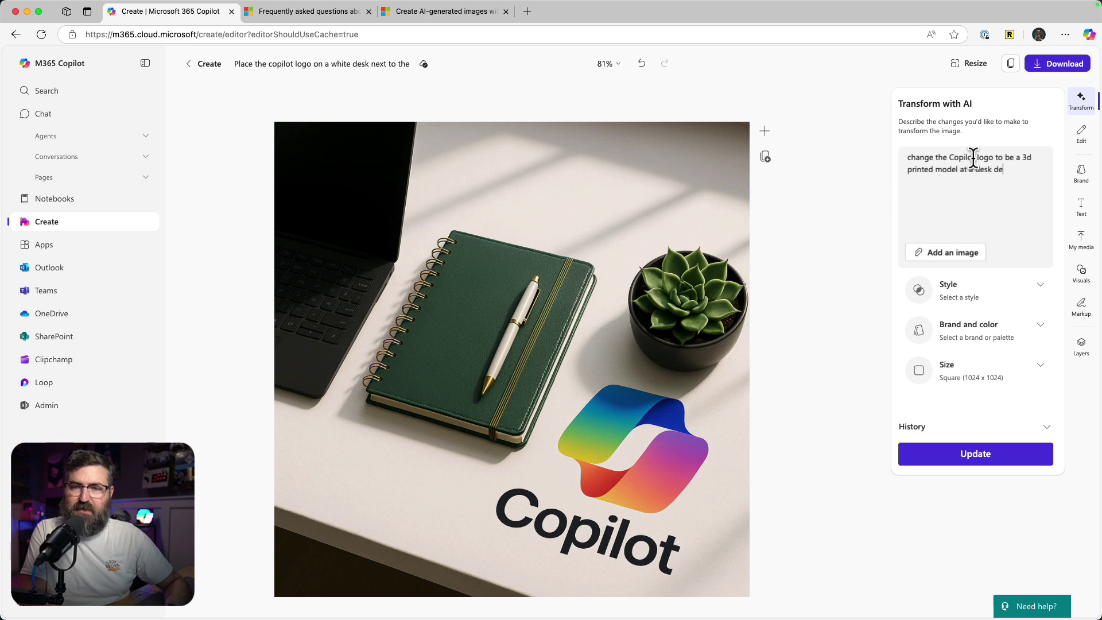
type("ion")
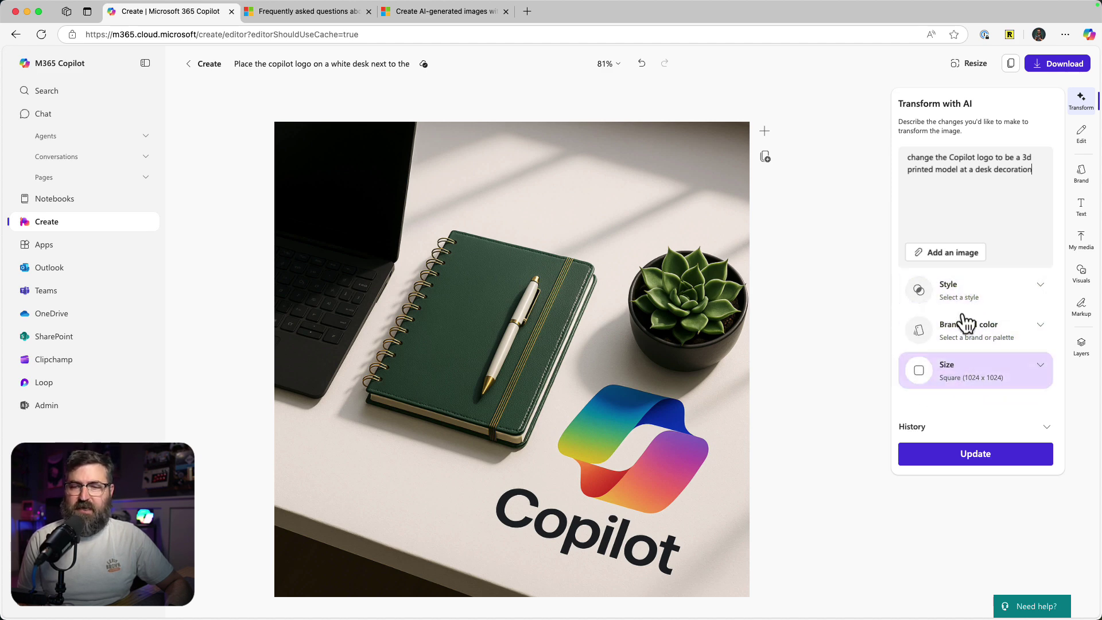
left_click(948, 202)
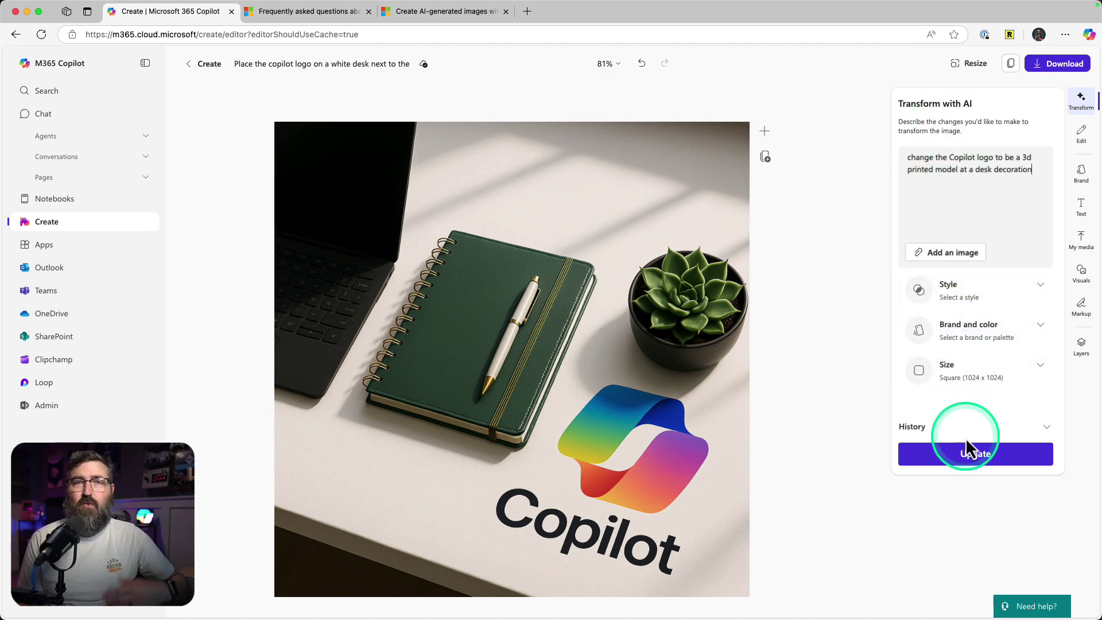
left_click(973, 460)
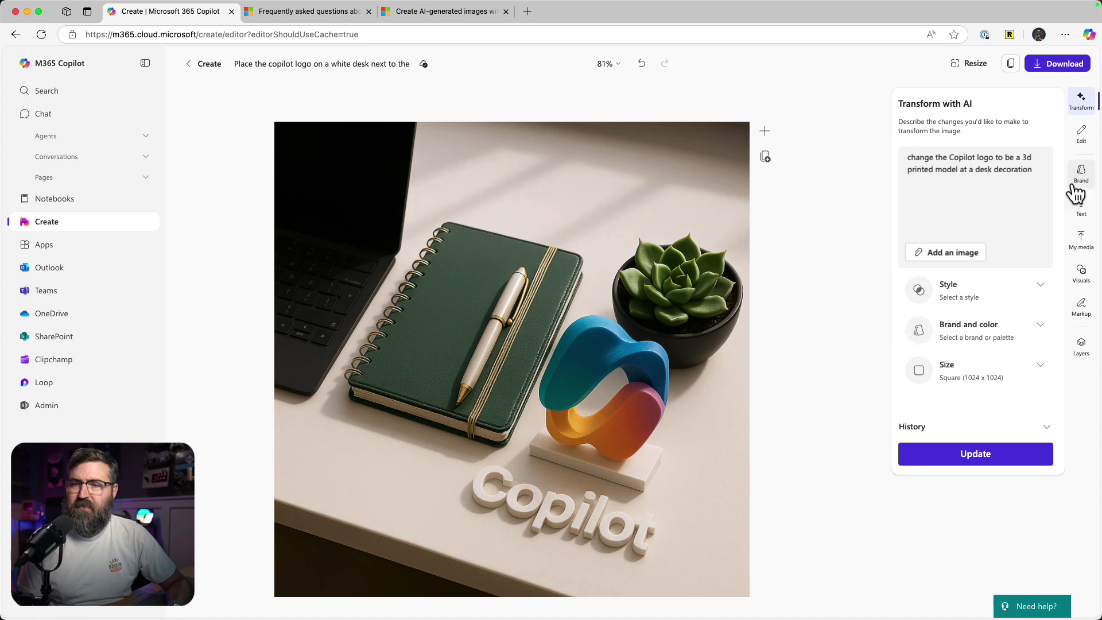
- Examine the image editing tools, then browse the text options and preset text styles
left_click(1080, 148)
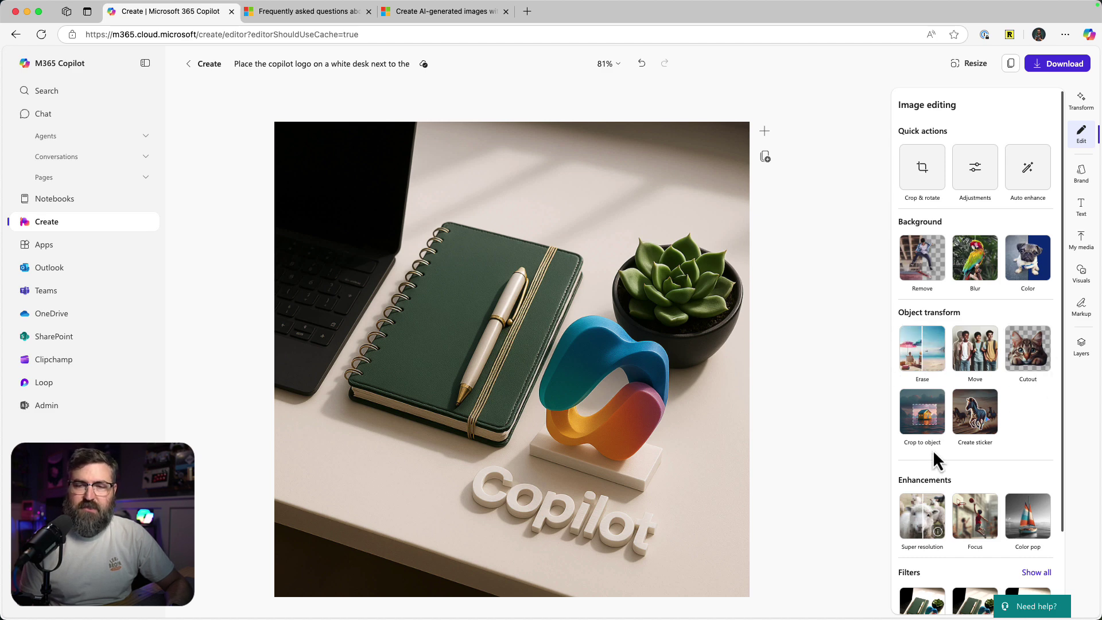
scroll(940, 436, "down", 3)
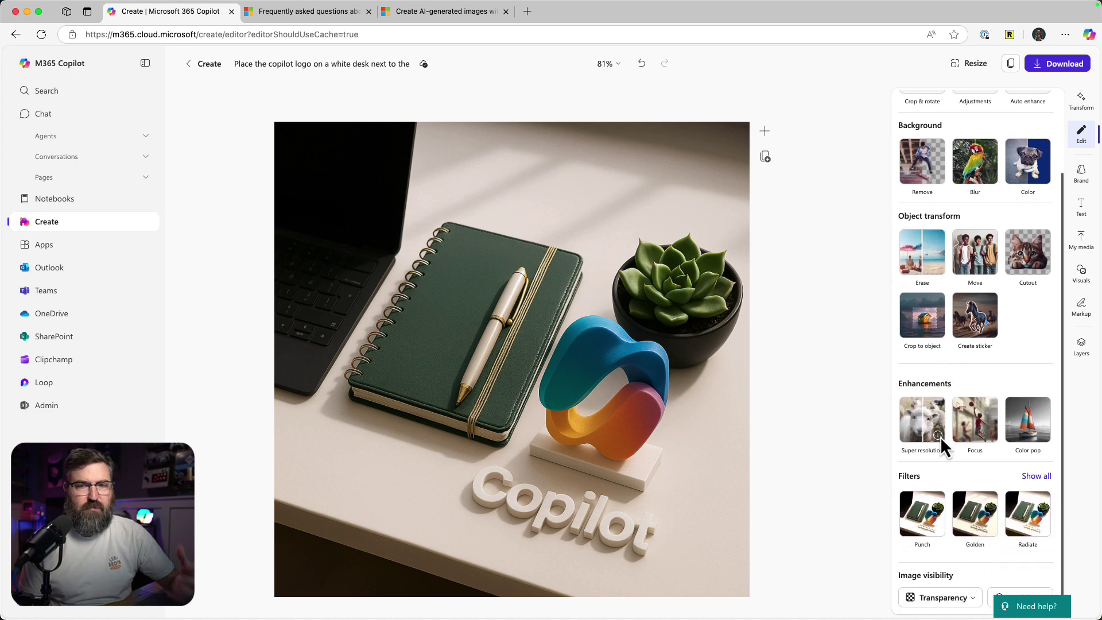
left_click(1080, 206)
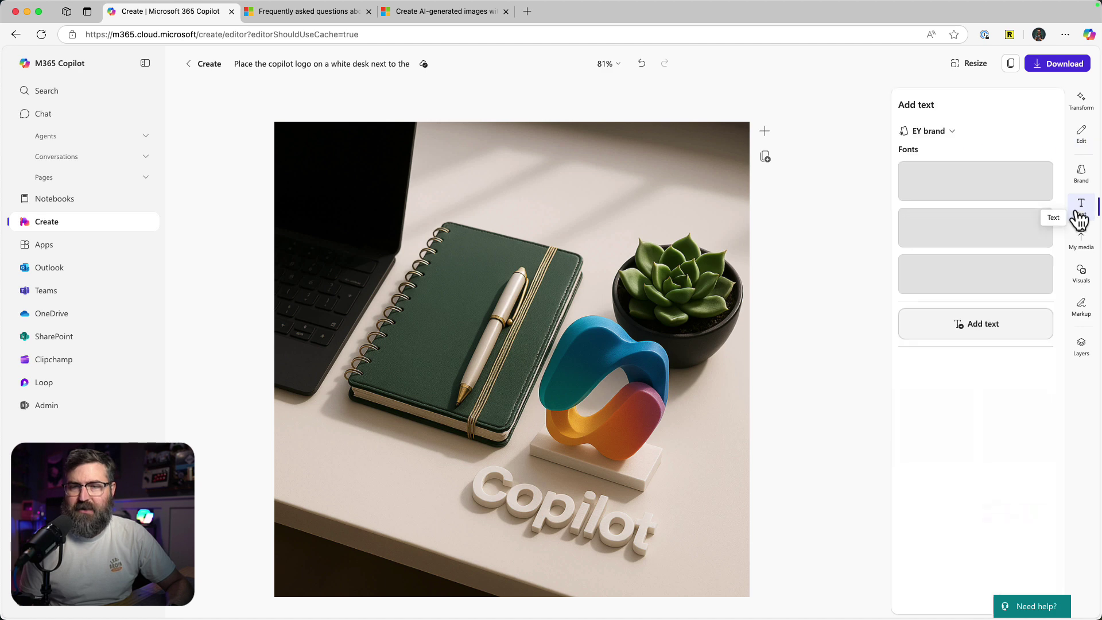
scroll(923, 459, "down", 2)
scroll(922, 459, "down", 5)
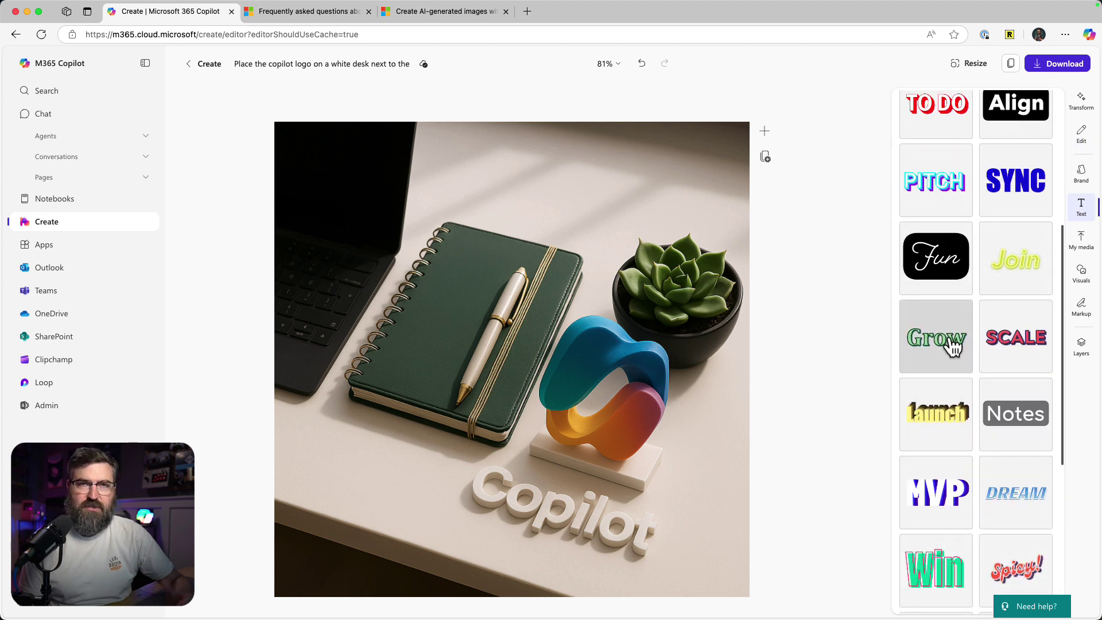
- Browse the remaining preset text styles and the visuals library, from filled shapes and lines to abstract backgrounds
scroll(953, 346, "down", 2)
scroll(949, 344, "down", 1)
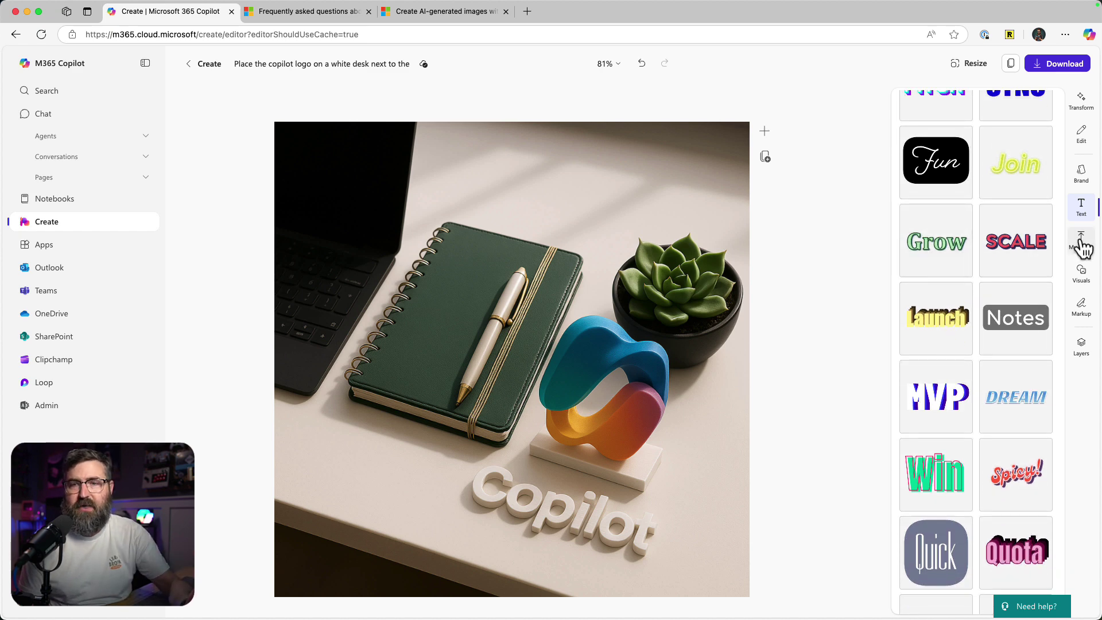
left_click(1081, 282)
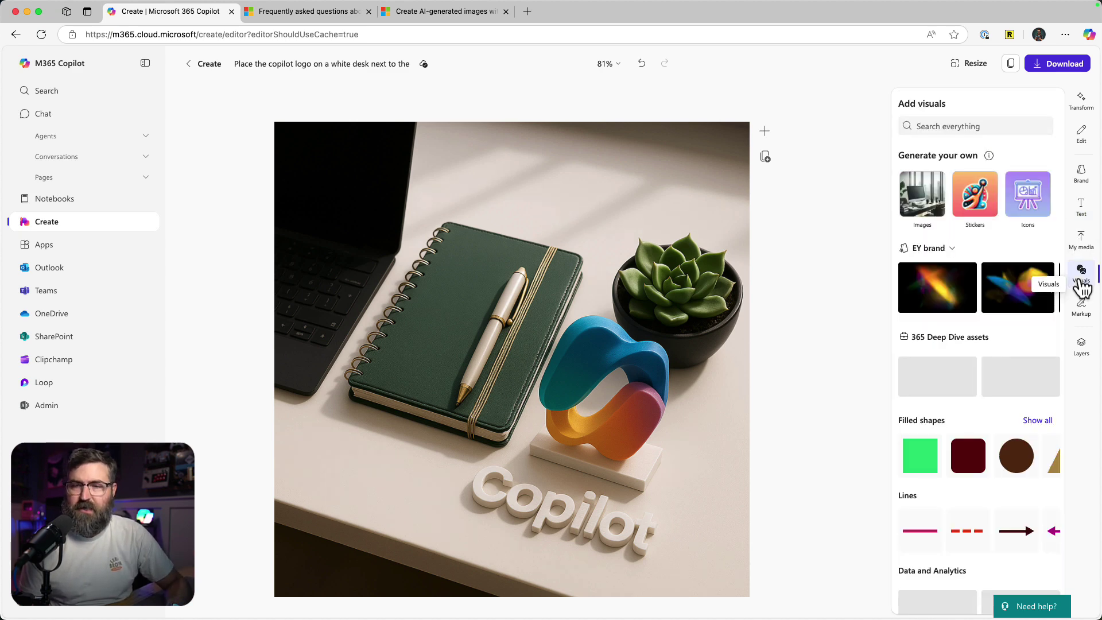
scroll(971, 374, "down", 5)
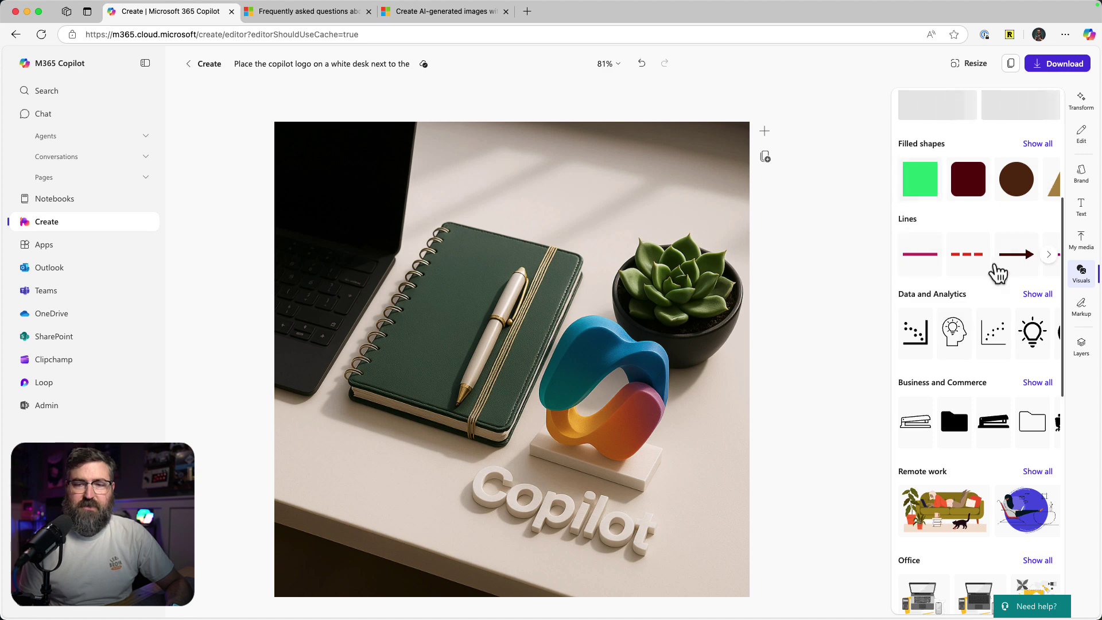
scroll(937, 471, "down", 4)
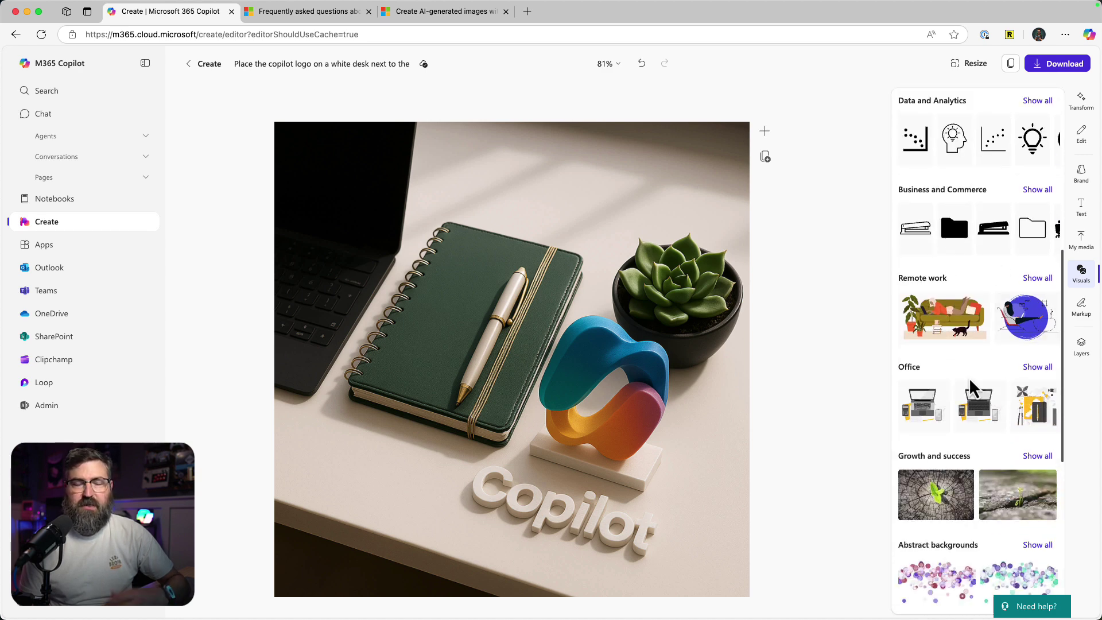
- Examine the markup tools and the layer options for the Copilot logo image
left_click(1089, 310)
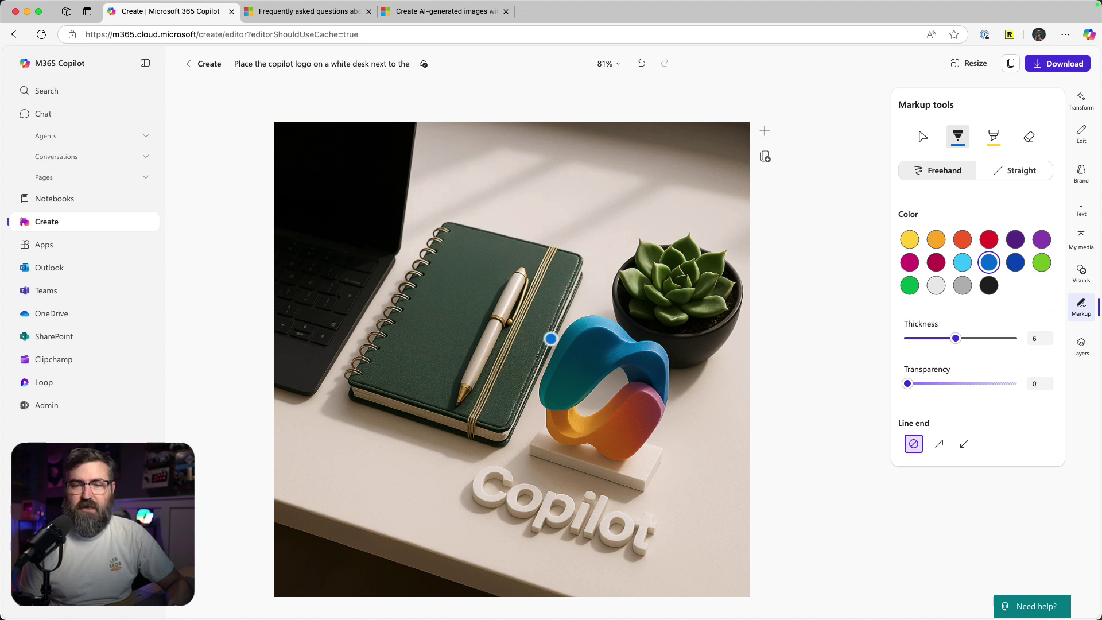
left_click(1088, 352)
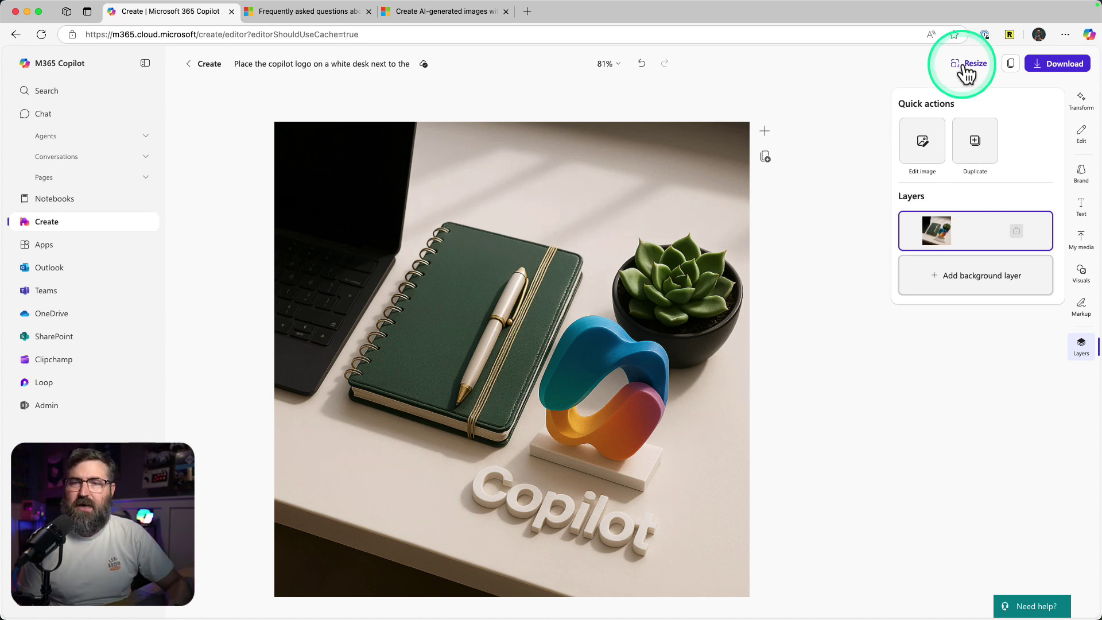
left_click(1054, 65)
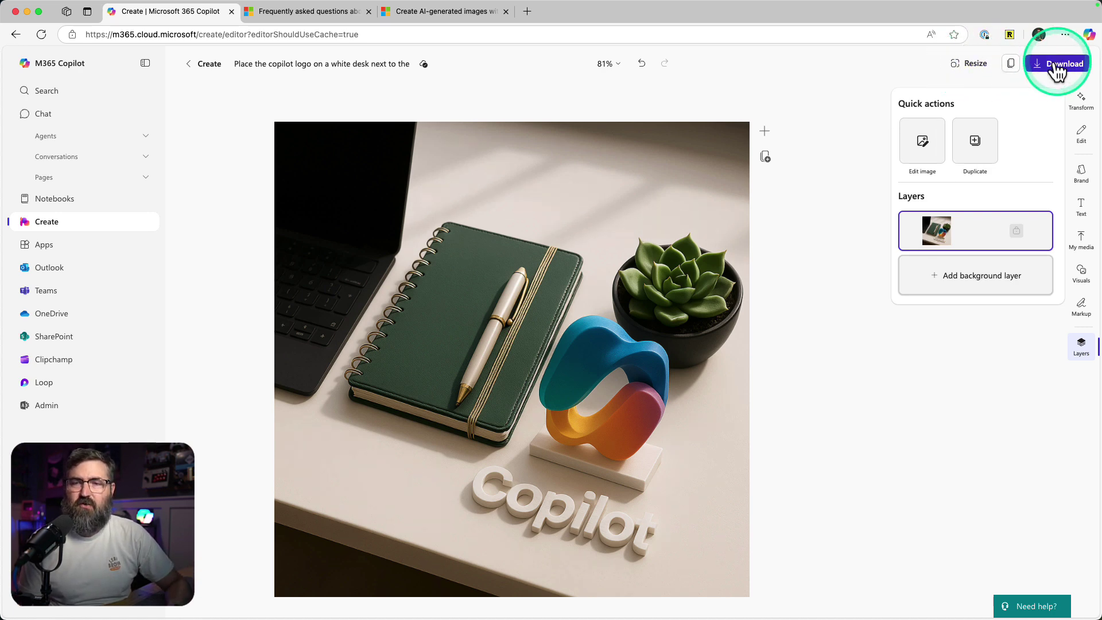
- Review the preset resize options for productivity, social media and paper without resizing the design
left_click(973, 70)
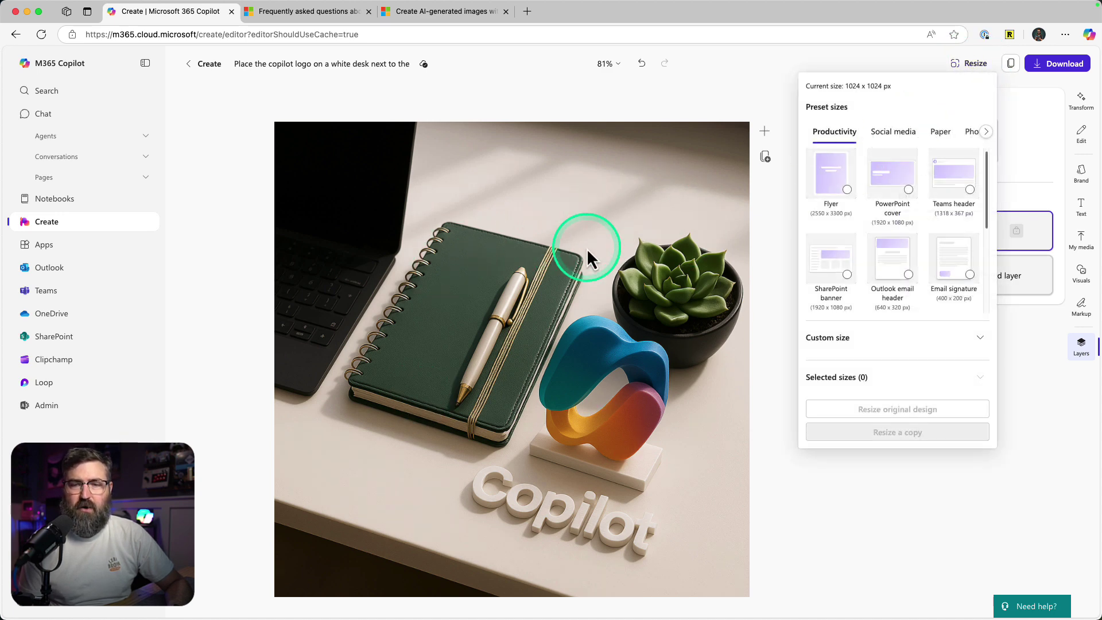
left_click(899, 134)
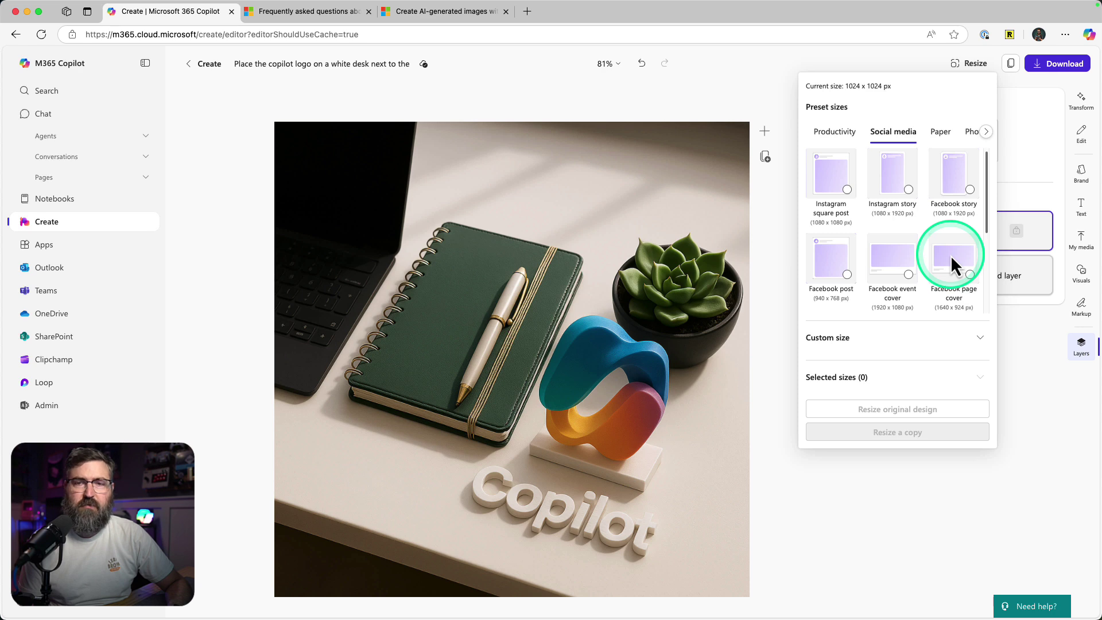
left_click(944, 135)
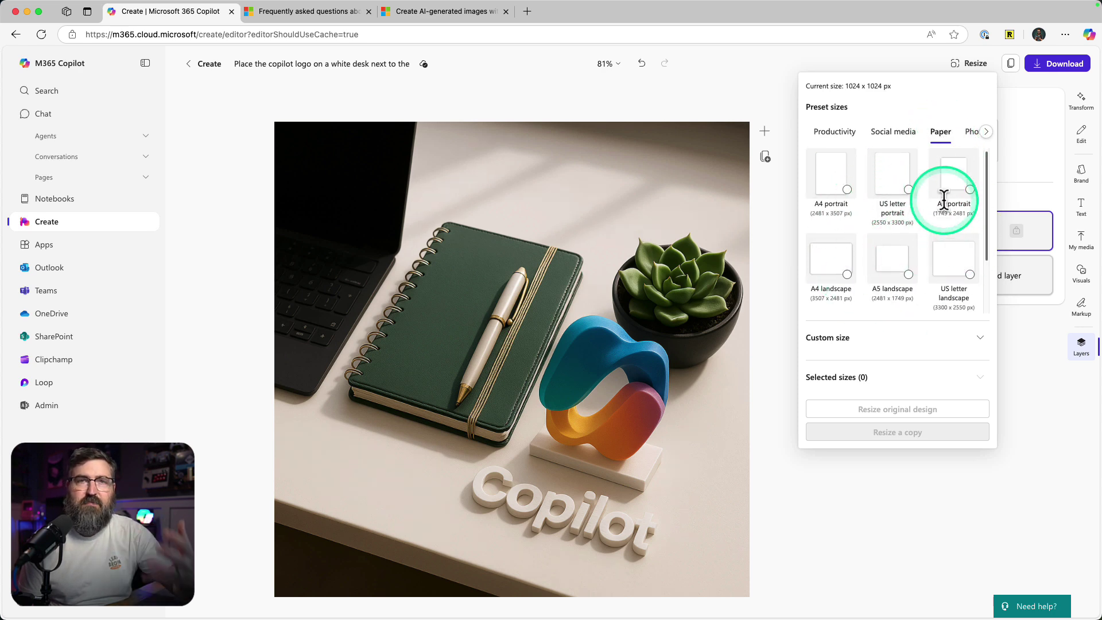
left_click(834, 133)
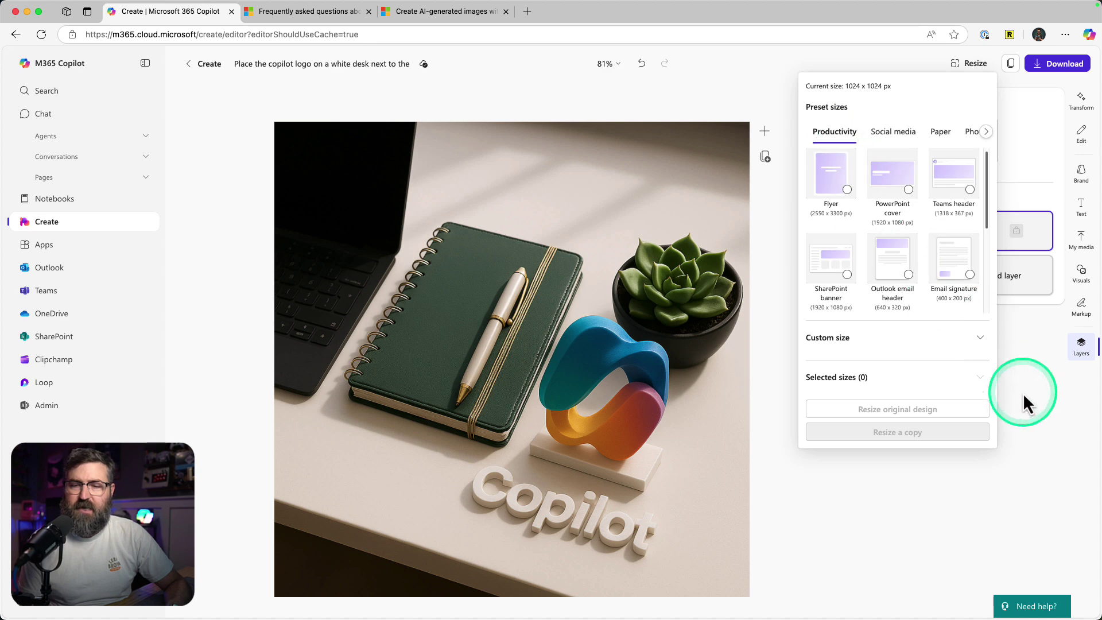
left_click(1028, 408)
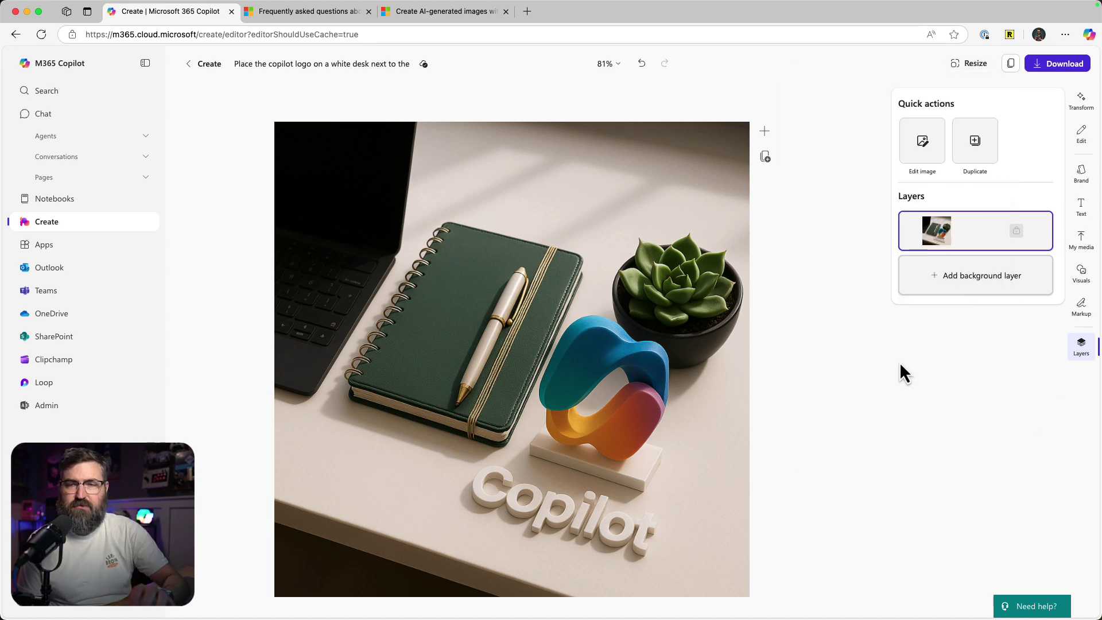
- Review the download options for the design, including the PNG, JPG and PDF file formats
left_click(1066, 76)
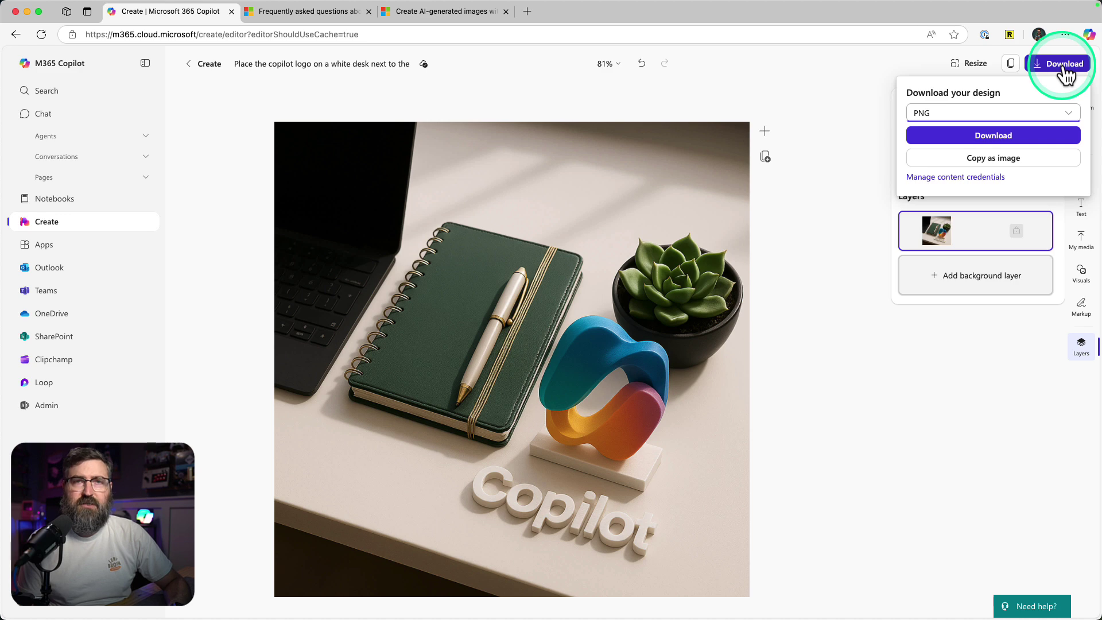
left_click(997, 115)
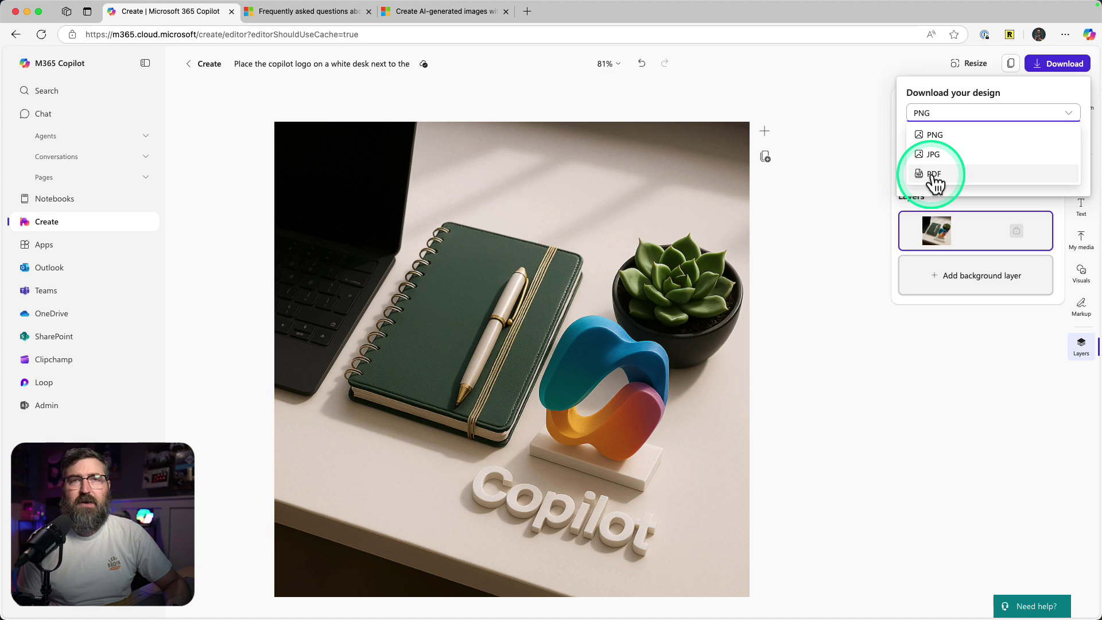
left_click(985, 114)
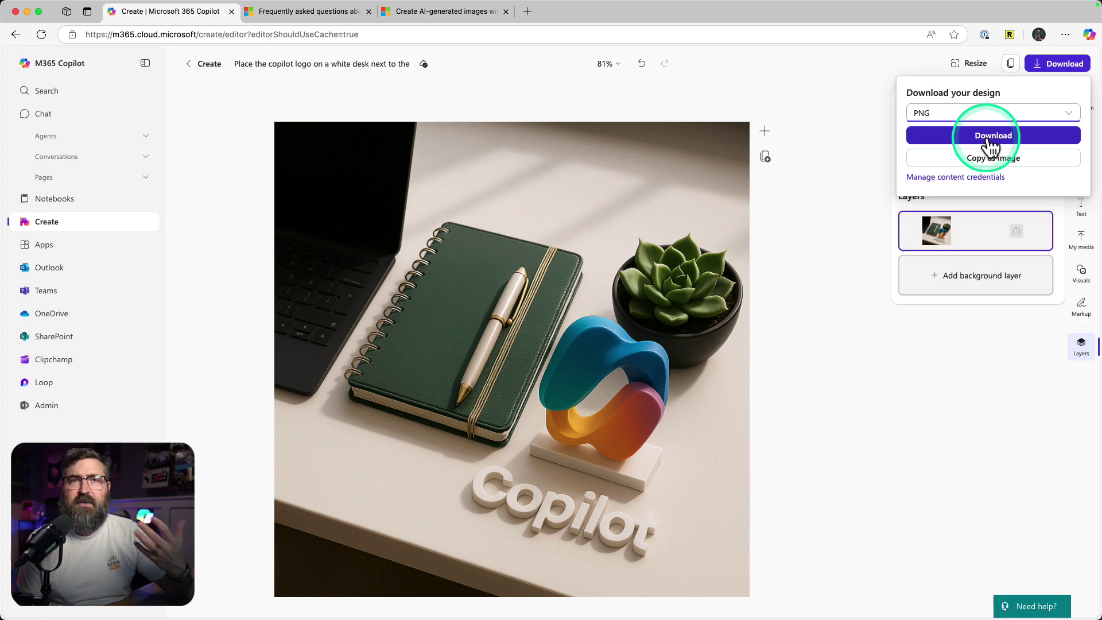
- Embed additional content credentials in the file, including producer and edits and activities, and download the design as PNG
left_click(957, 177)
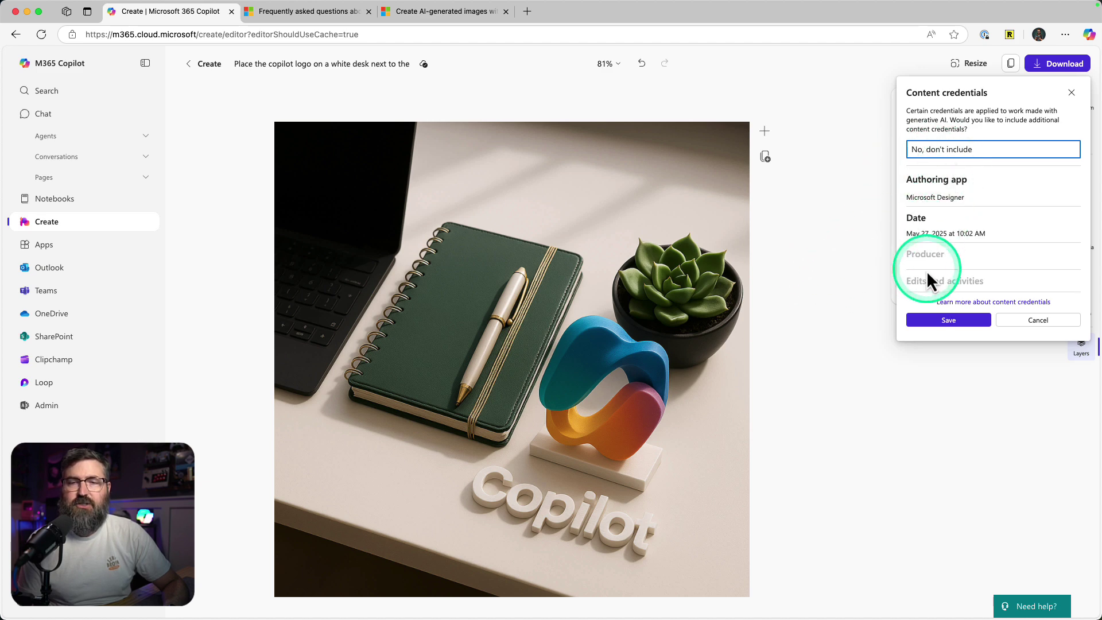
left_click(930, 154)
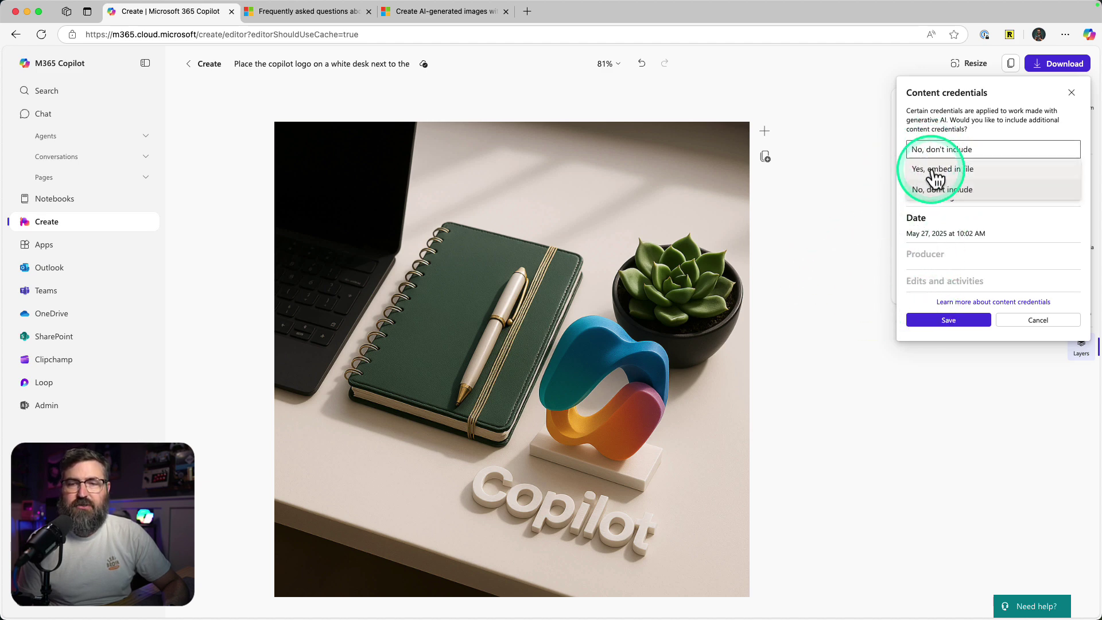
left_click(934, 177)
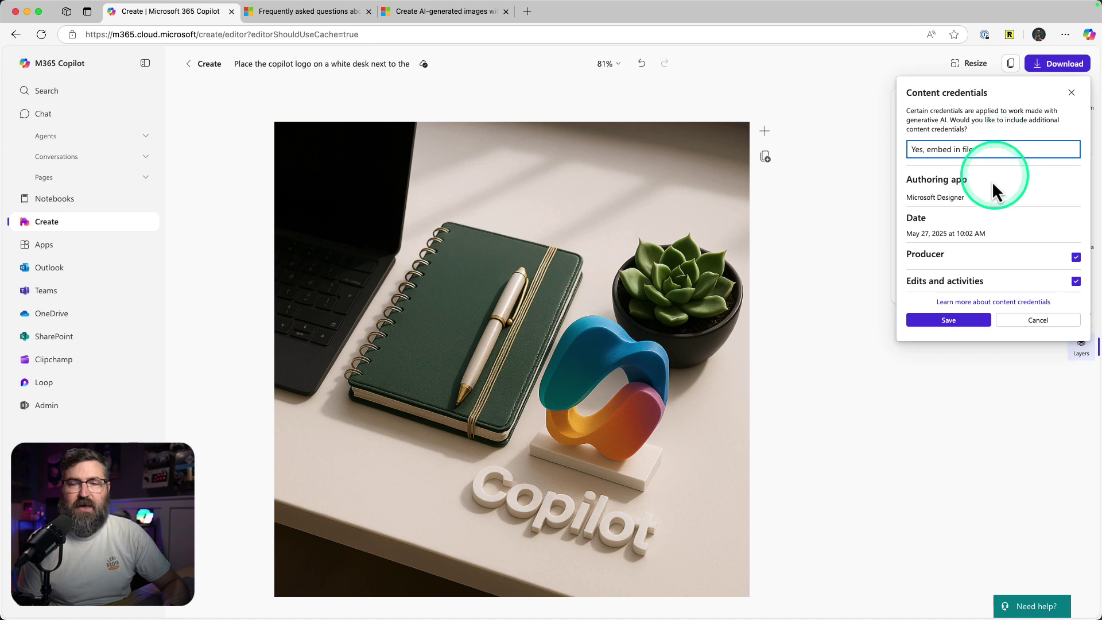
left_click(973, 193)
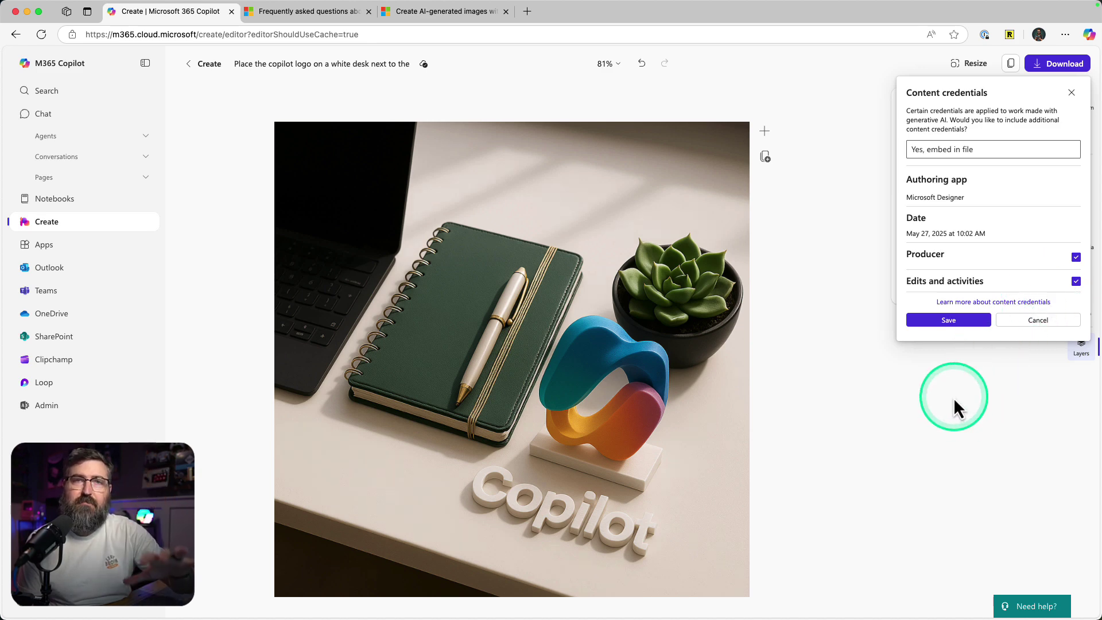
left_click(970, 320)
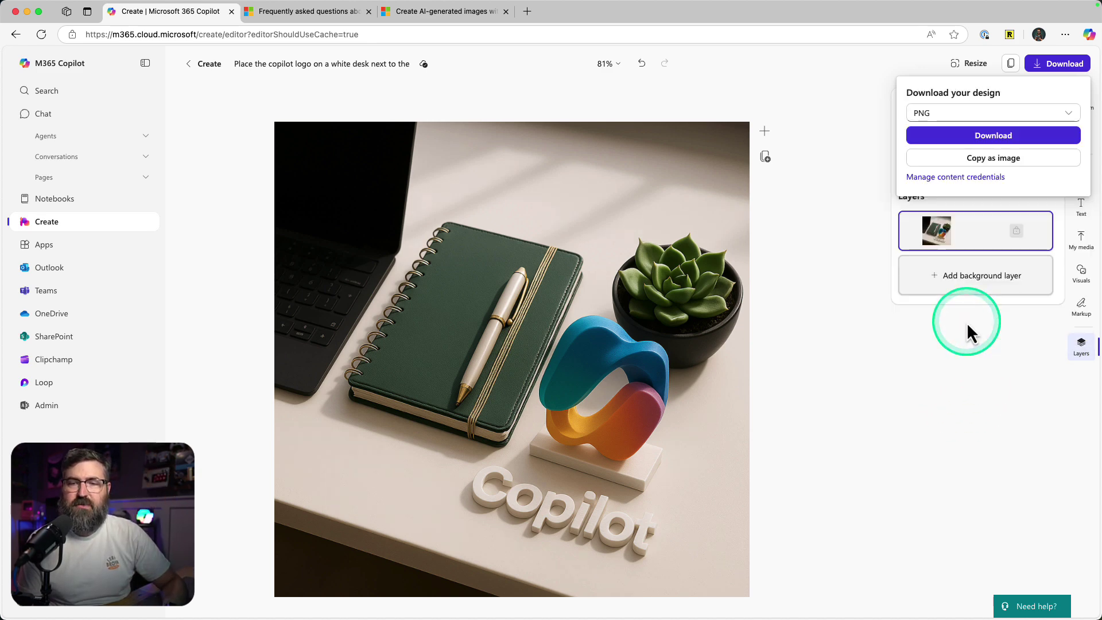
left_click(951, 143)
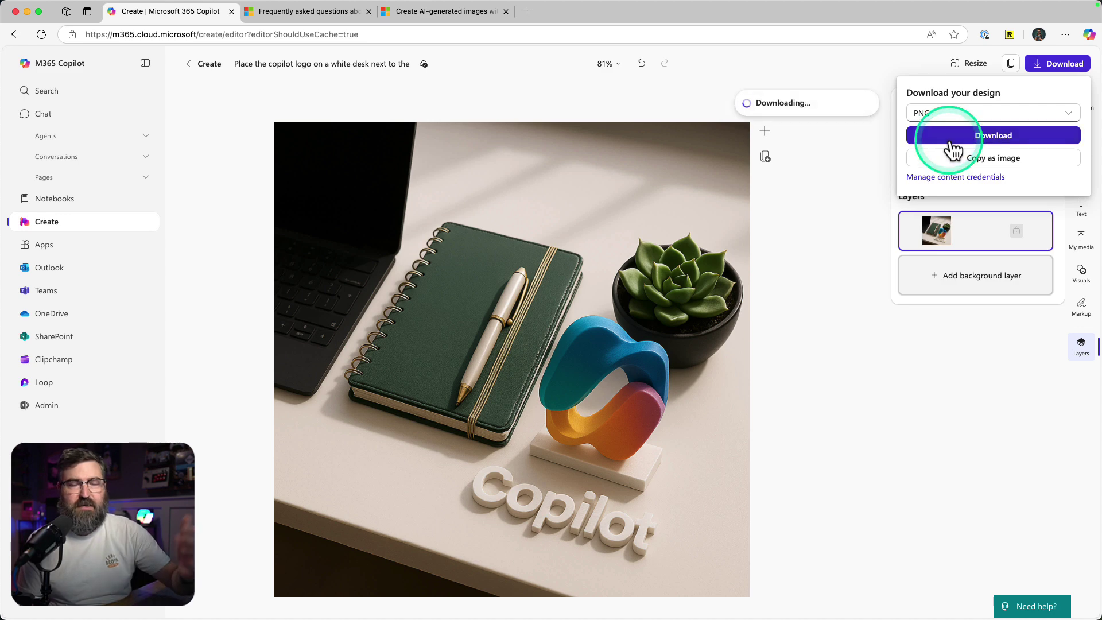